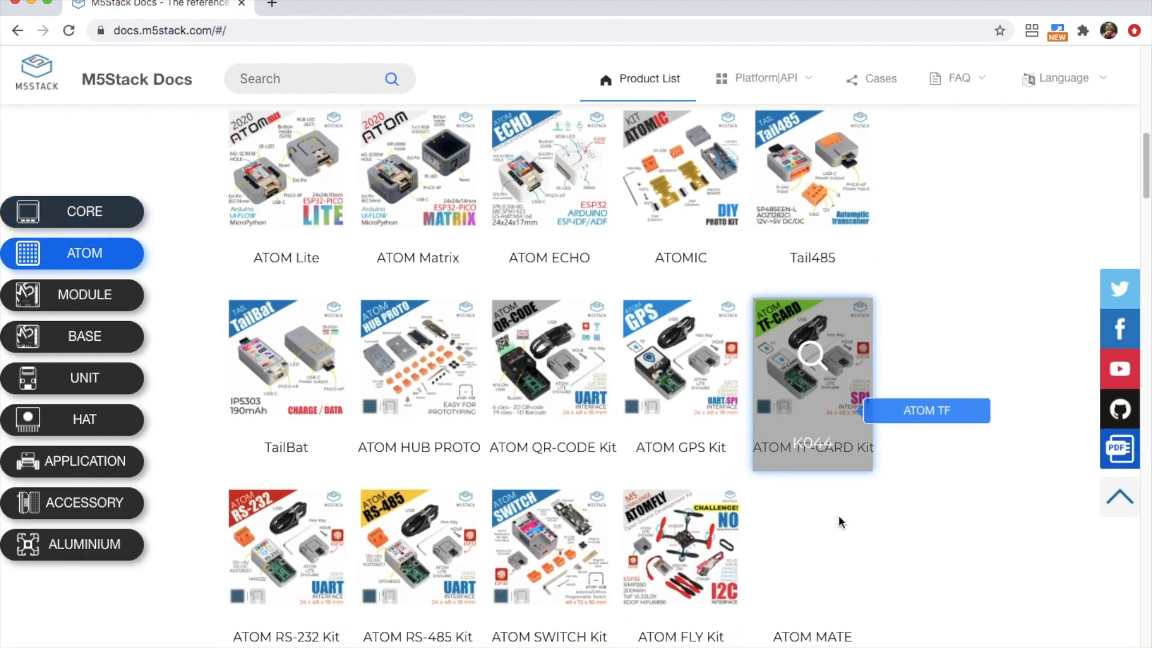
scroll(838, 515, down, 3)
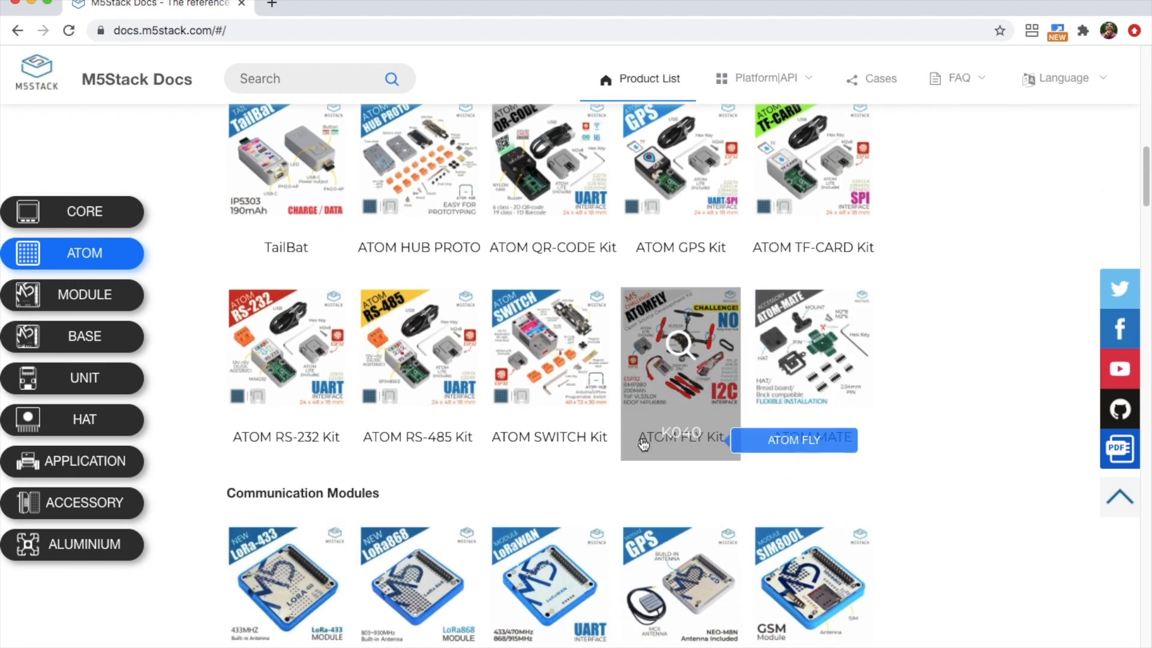
- Open the ATOM TF-CARD Kit page and read its description, specs, pin map and schematic
click(793, 171)
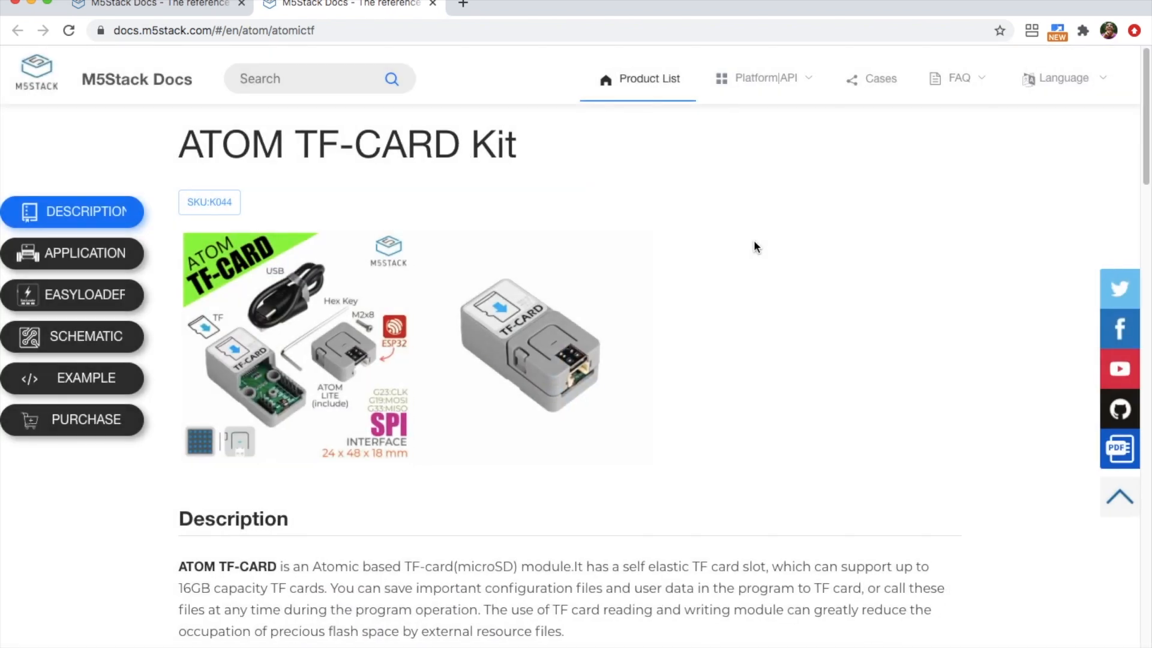
scroll(753, 241, down, 3)
scroll(753, 241, up, 1)
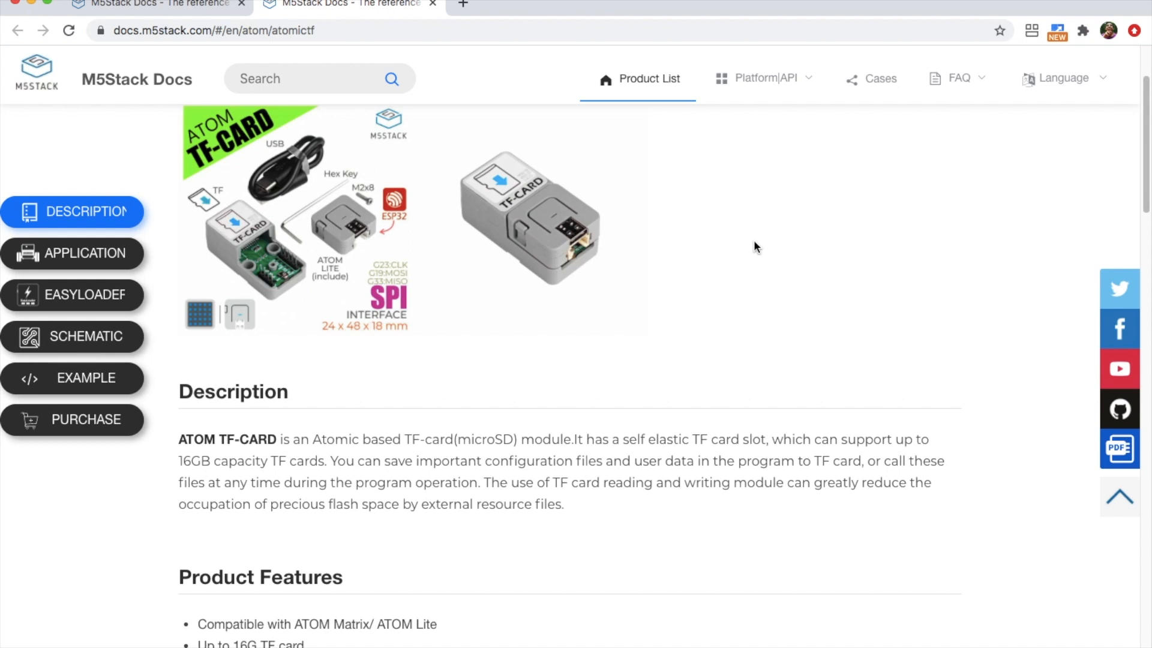
scroll(754, 241, down, 5)
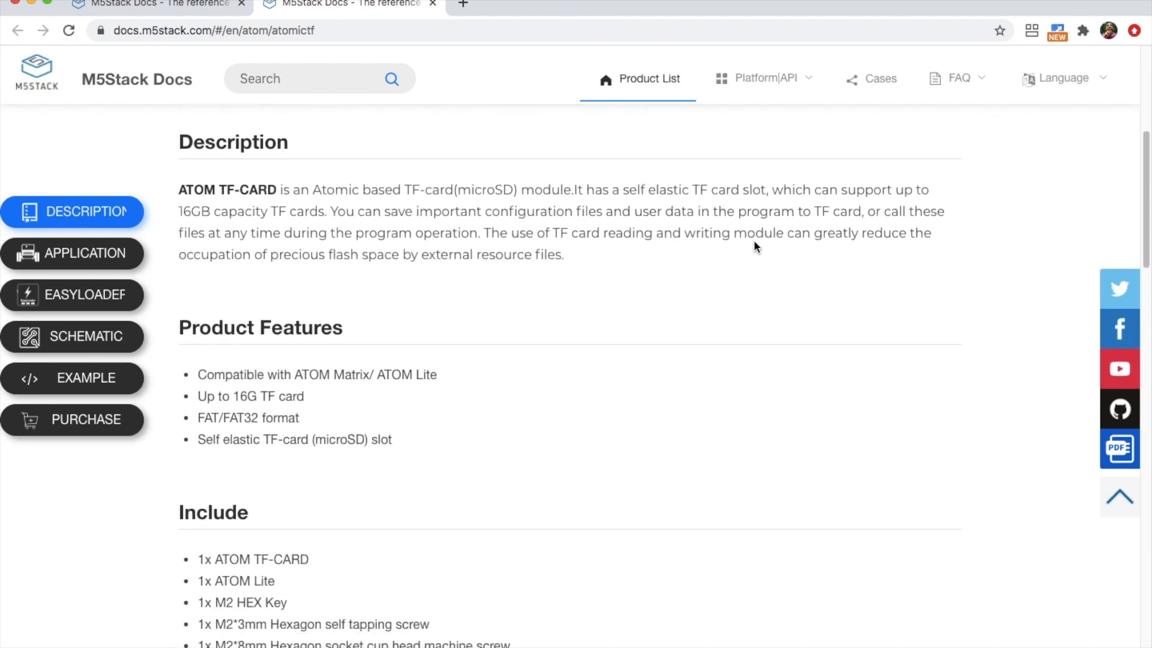
scroll(753, 240, down, 2)
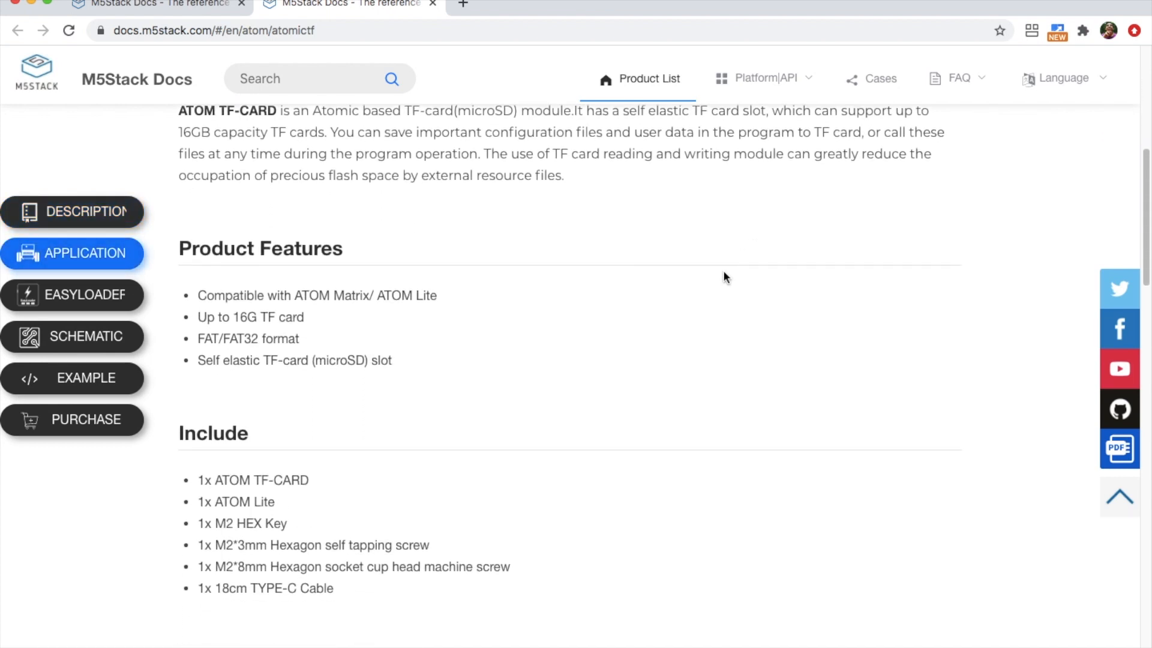
scroll(680, 368, down, 2)
scroll(680, 367, down, 3)
scroll(679, 368, down, 8)
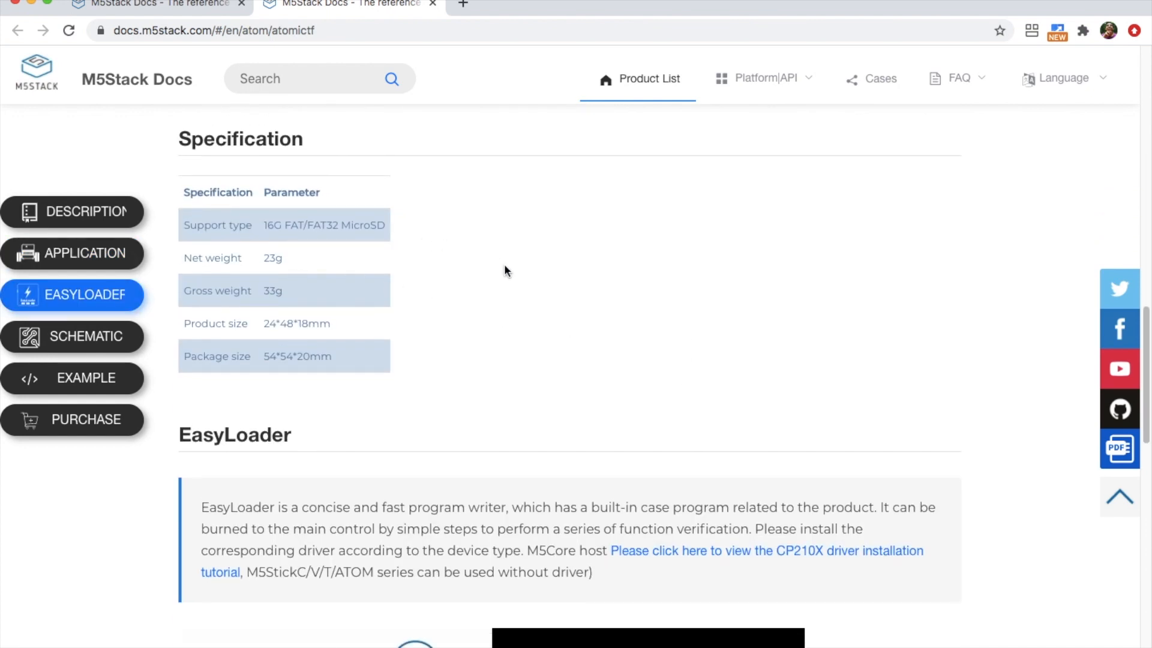
scroll(504, 264, down, 1)
scroll(504, 263, down, 10)
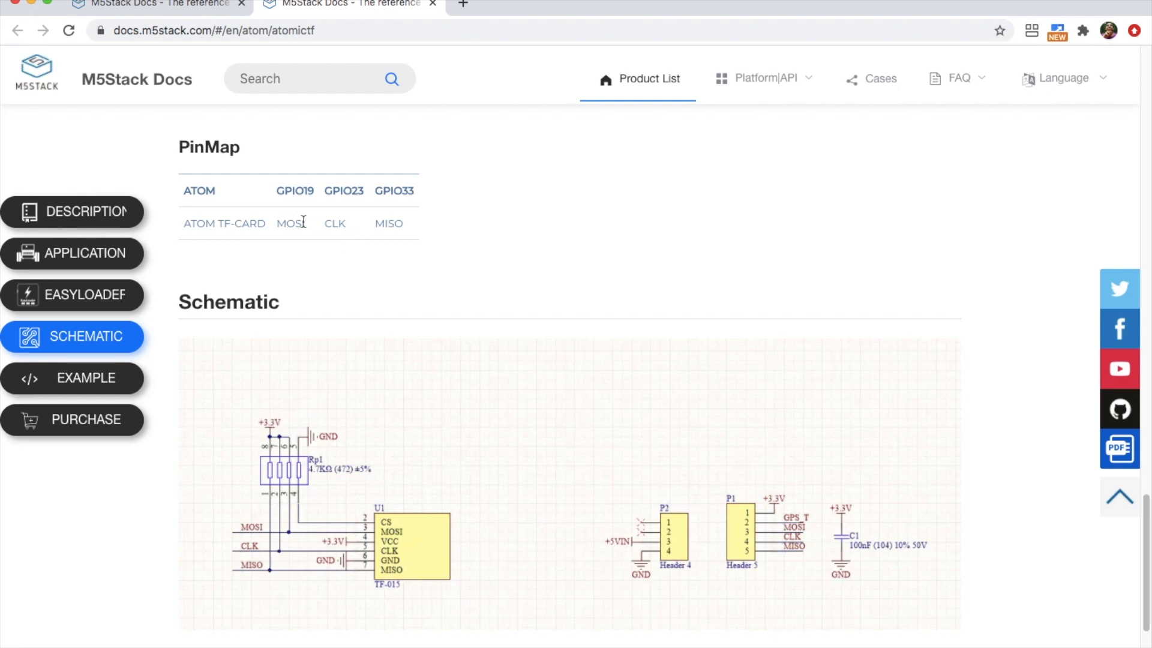
scroll(567, 356, down, 1)
scroll(566, 356, down, 3)
scroll(565, 356, down, 3)
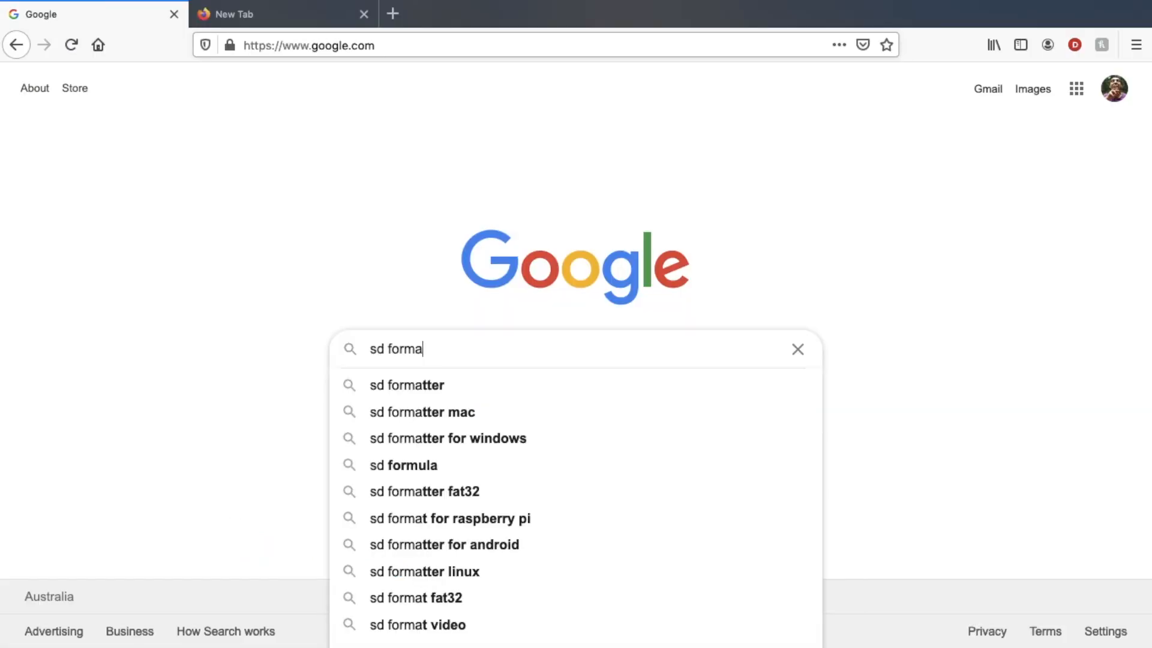
- Search Google for 'sd formatter mac' and open the sdcard.org SD Memory Card Formatter page
key(Down)
key(Down)
key(Return)
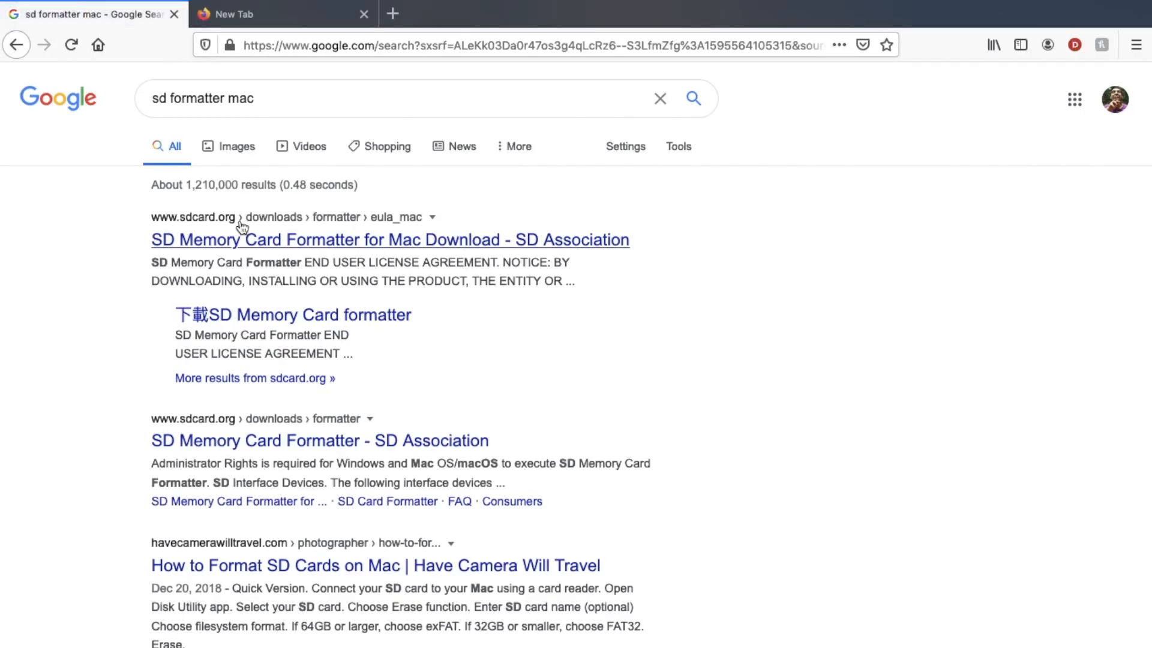
click(241, 245)
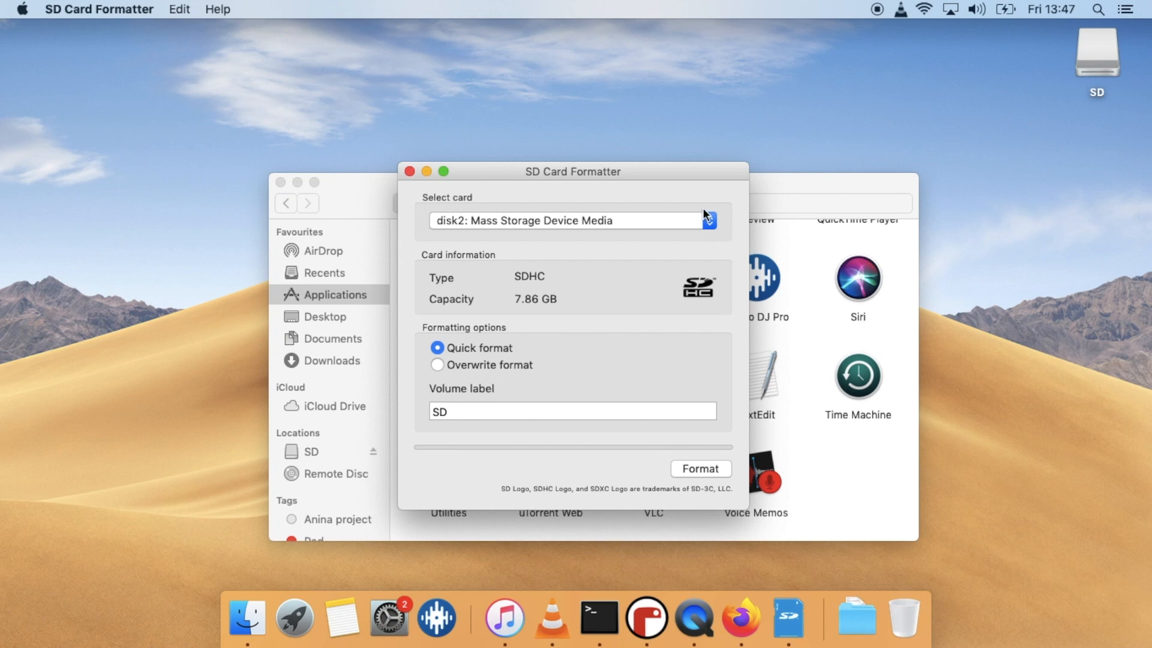
- Overwrite-format the 7.86 GB SD card, keeping the volume label SD
click(708, 221)
click(708, 469)
click(618, 310)
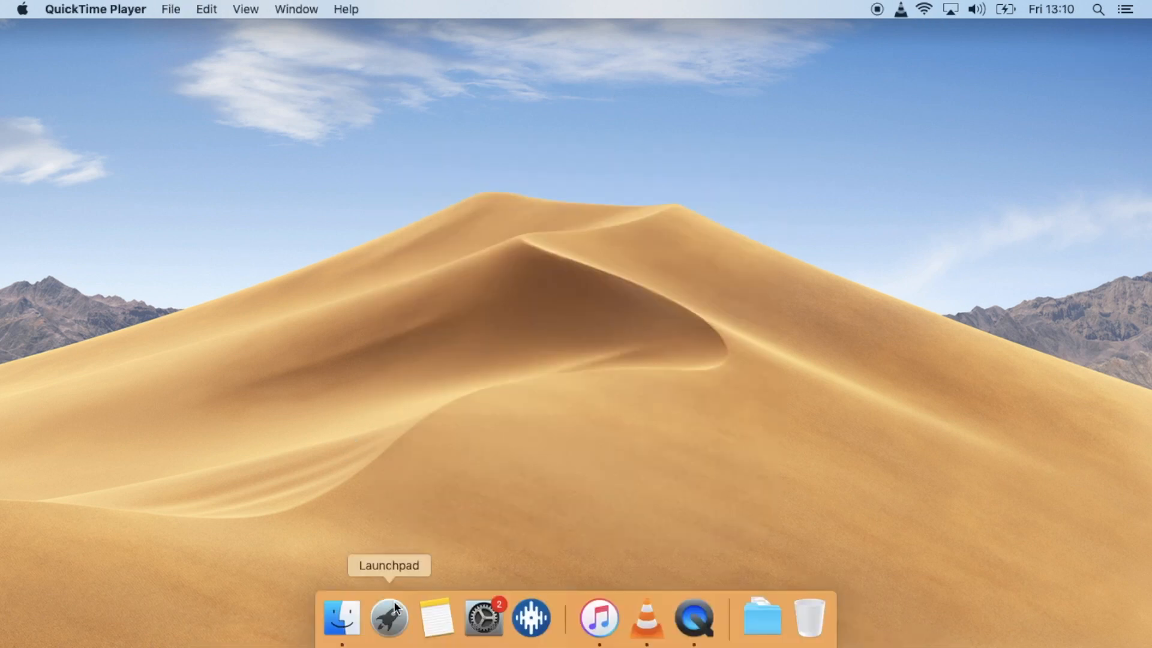
- In Finder Applications, show the package contents of the mu-editor app
click(350, 620)
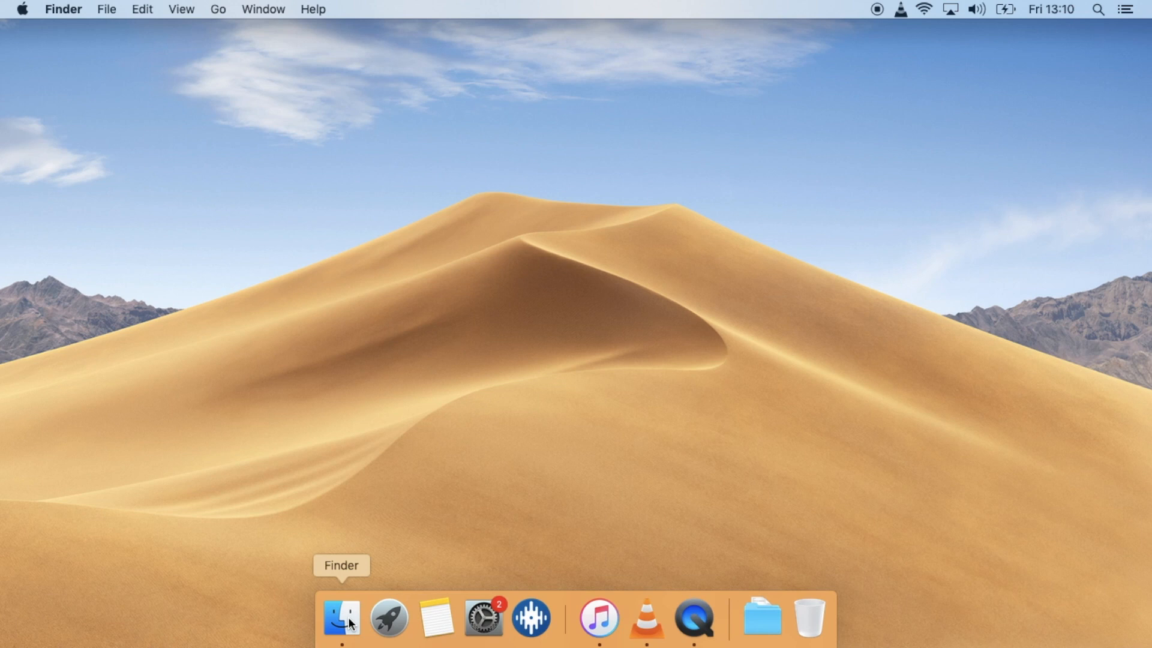
click(351, 620)
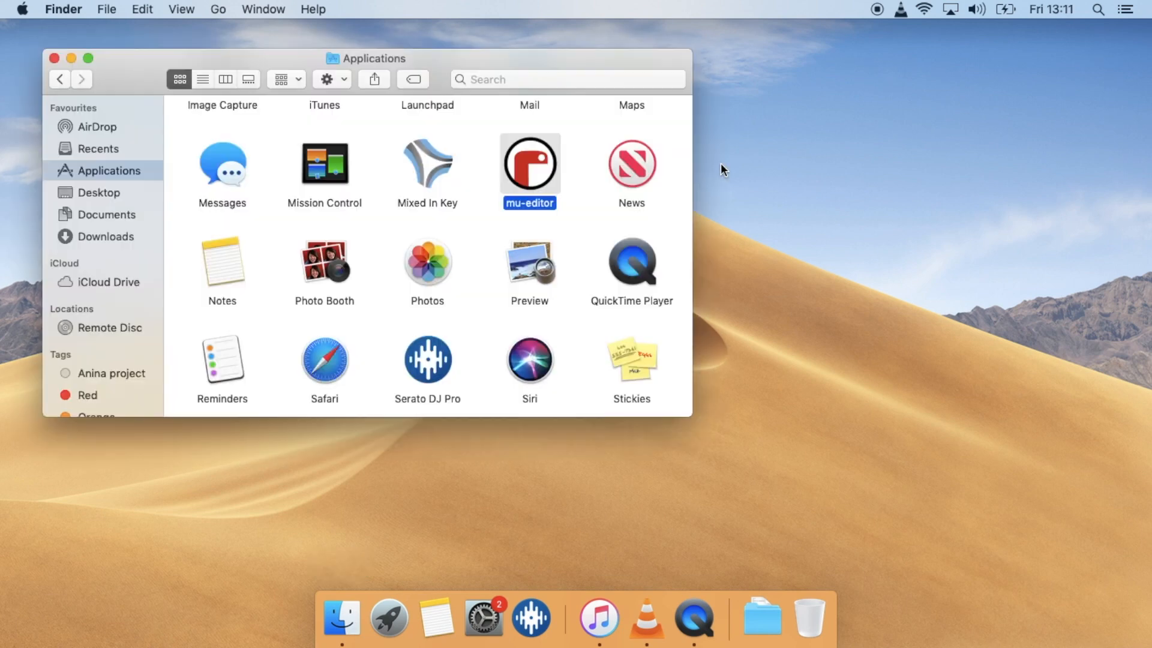
right_click(537, 174)
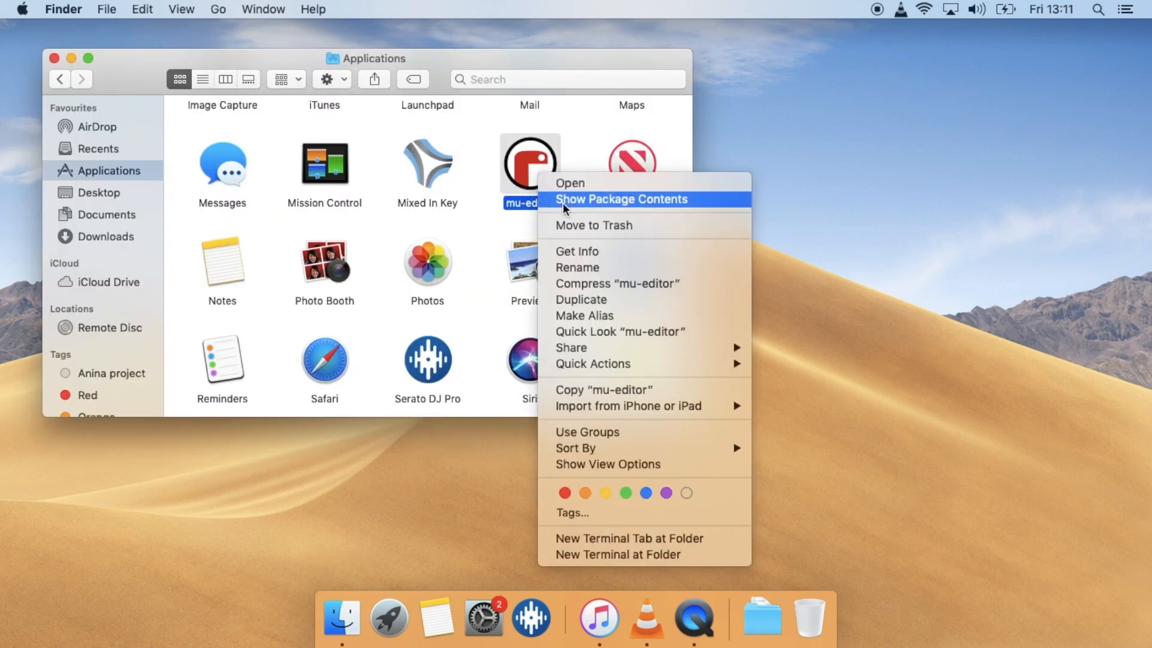
click(621, 200)
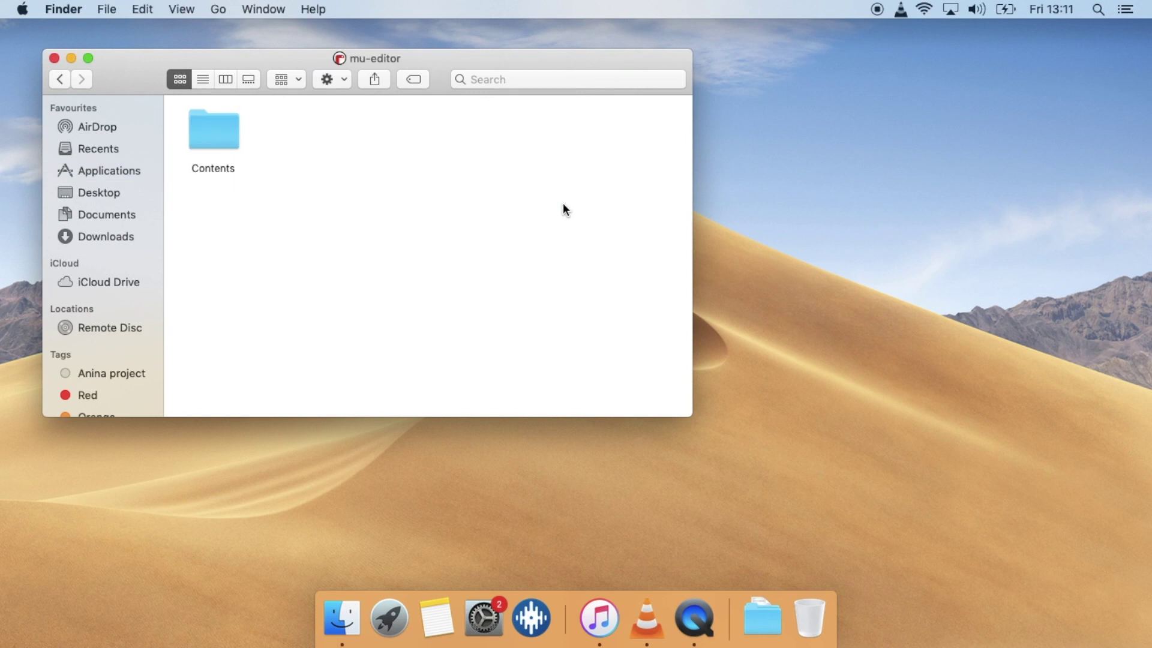
- Browse Contents/Resources/app/mu/modes and open esp.py for editing
double_click(216, 129)
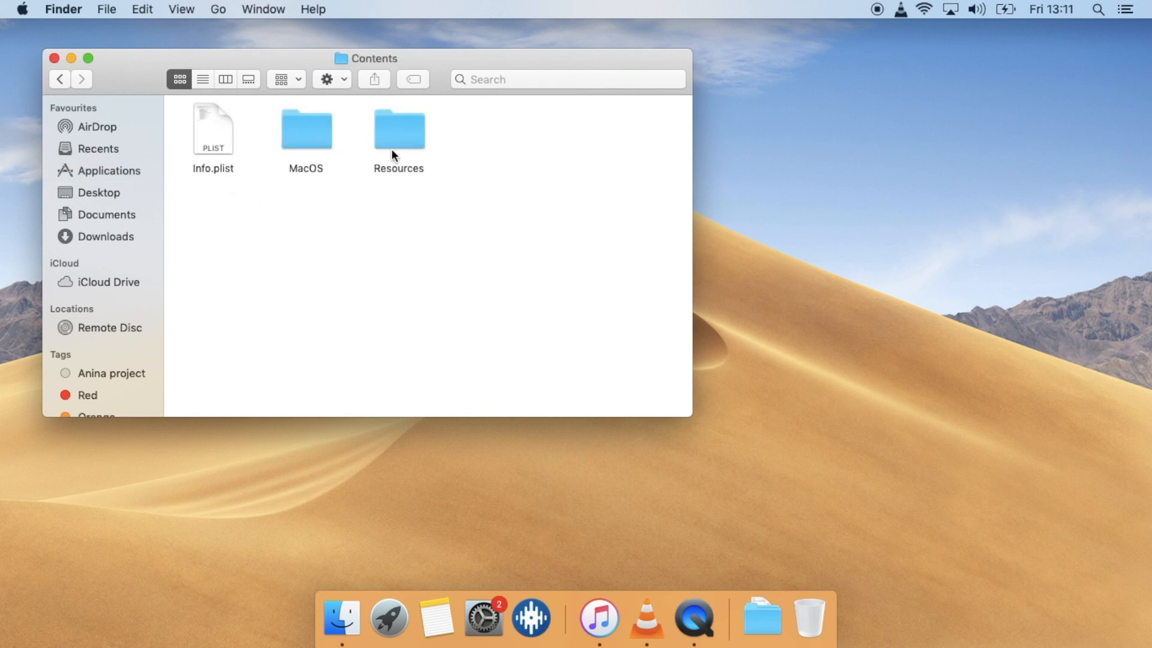
double_click(391, 144)
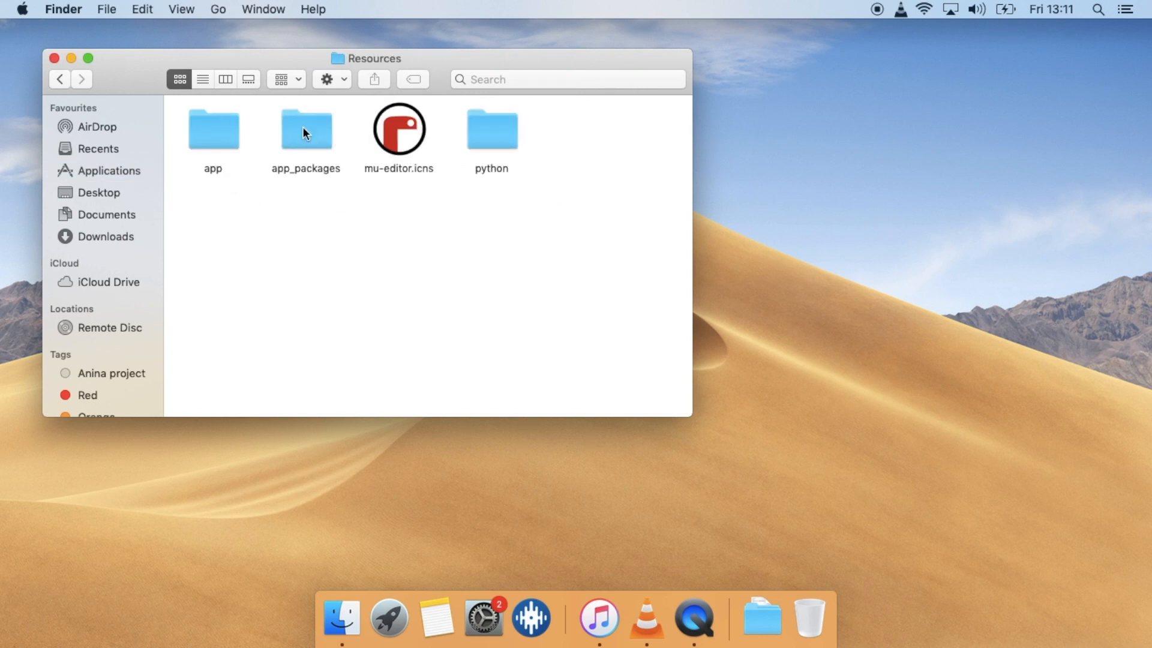
double_click(213, 129)
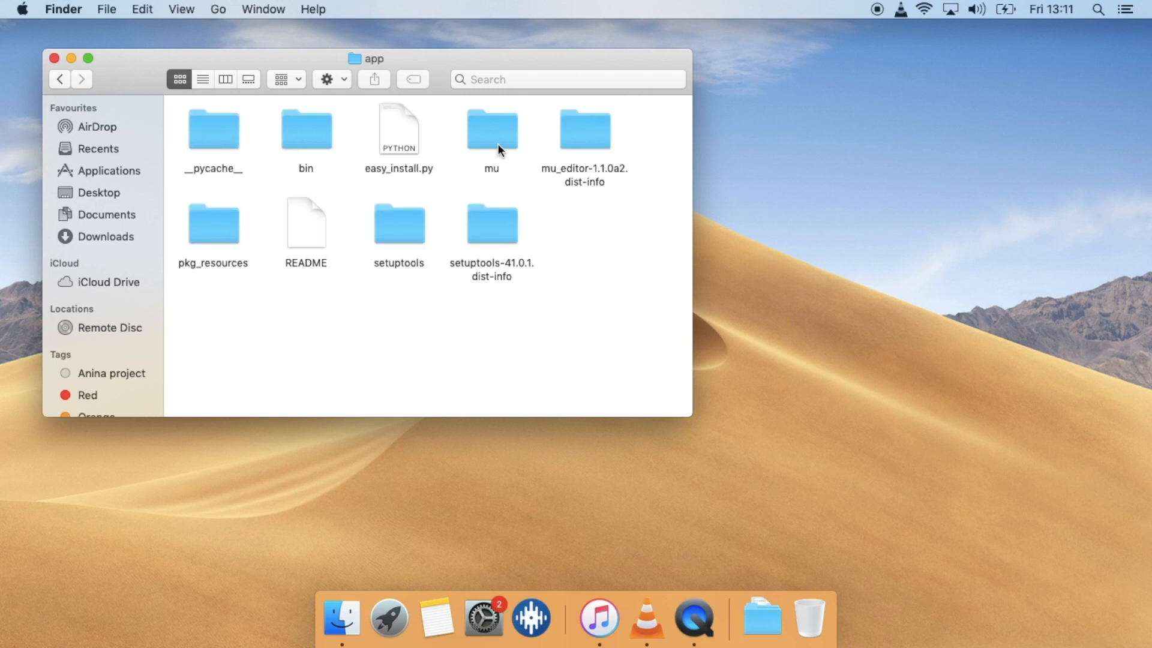
double_click(498, 141)
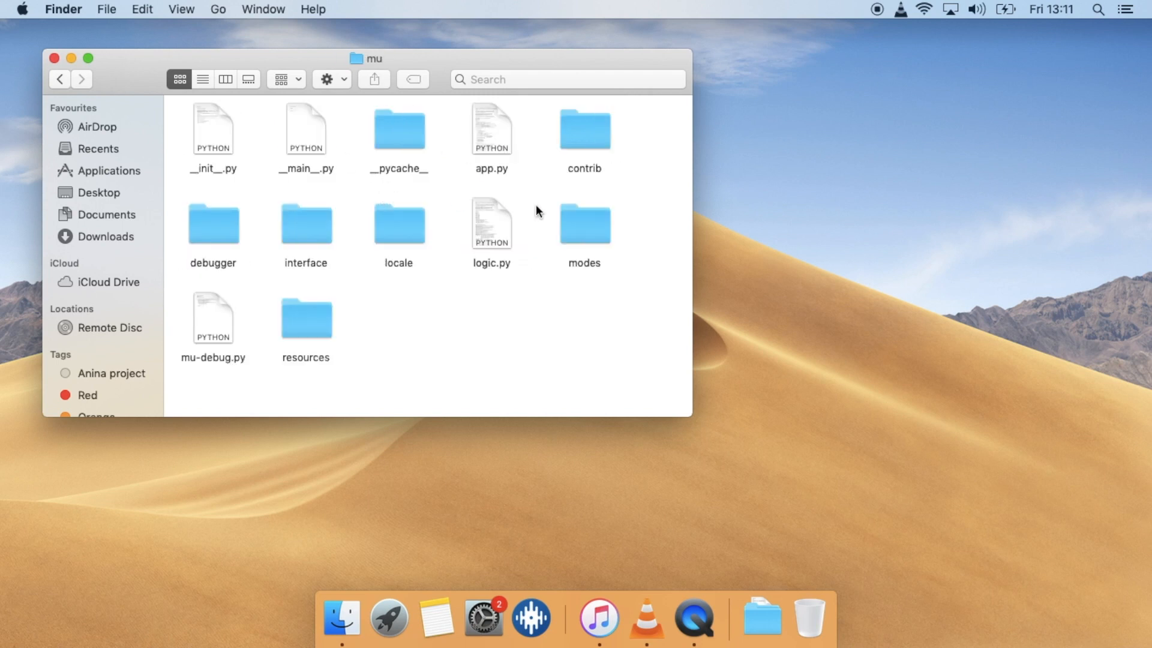
double_click(594, 225)
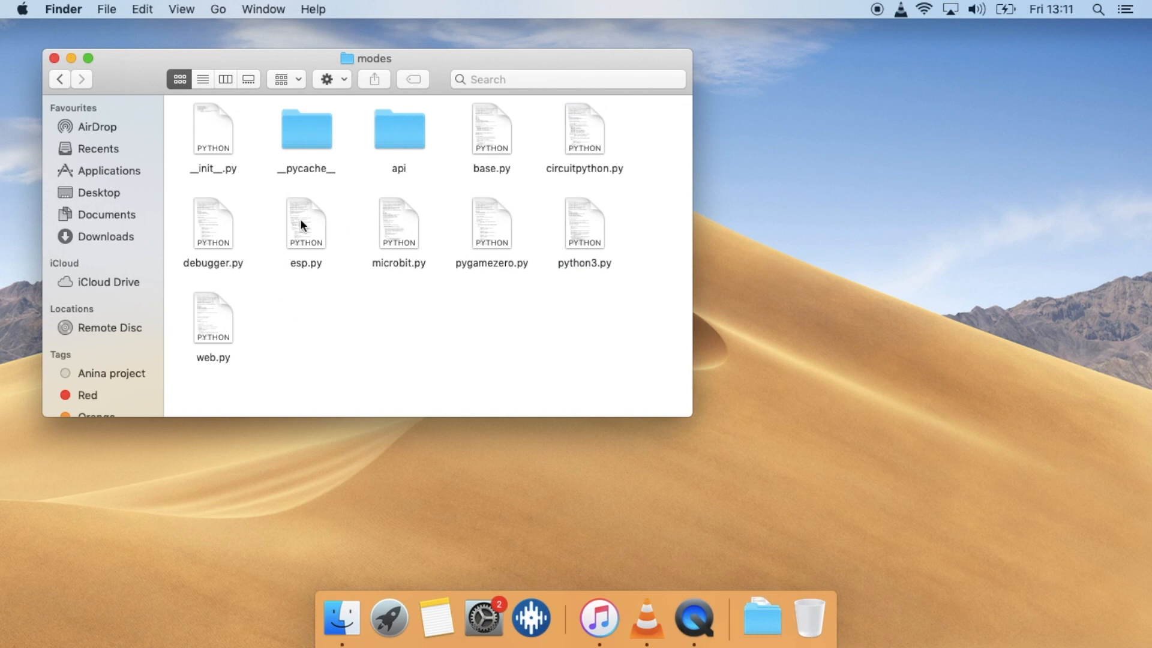
double_click(300, 219)
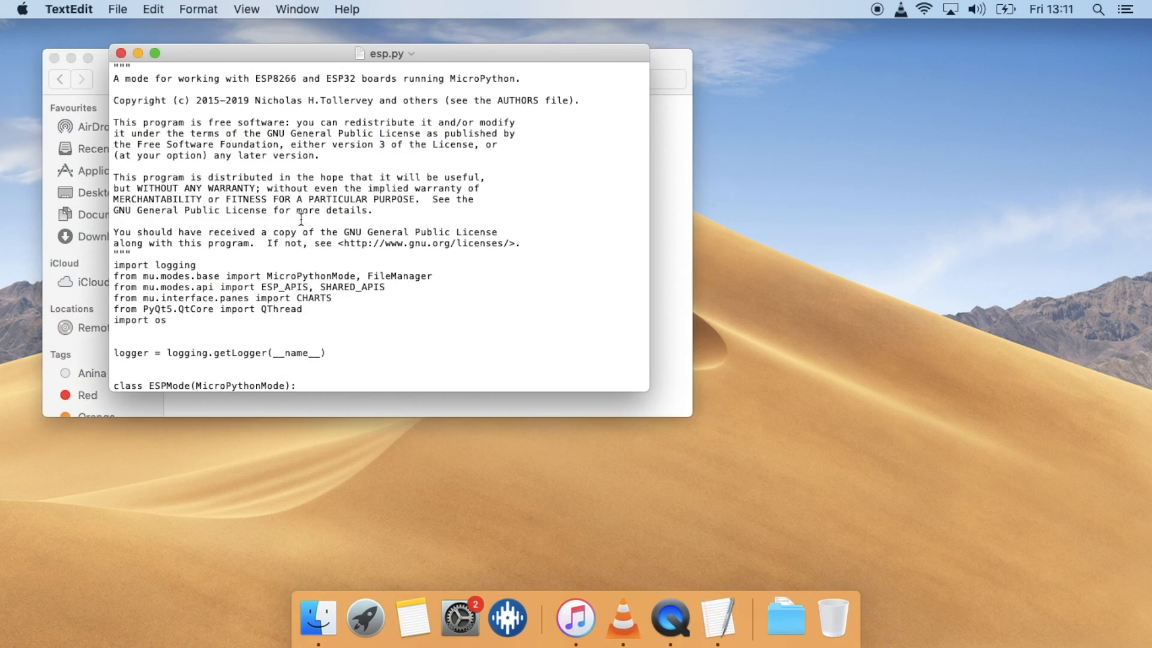
scroll(304, 296, down, 5)
scroll(304, 295, down, 5)
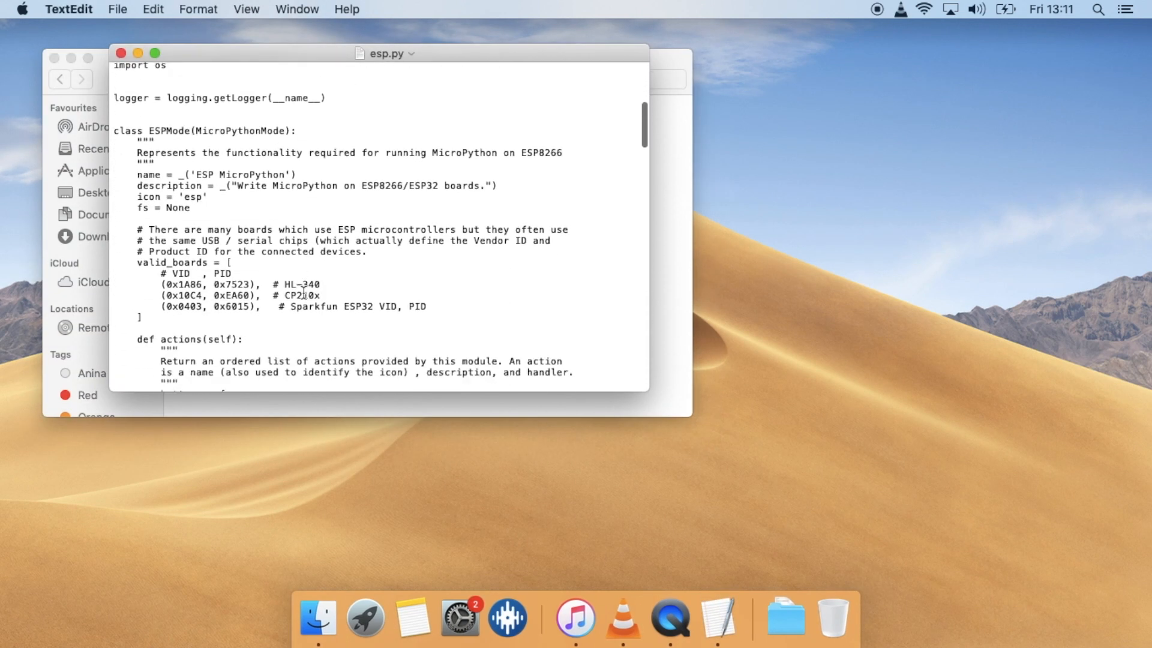
scroll(304, 296, down, 4)
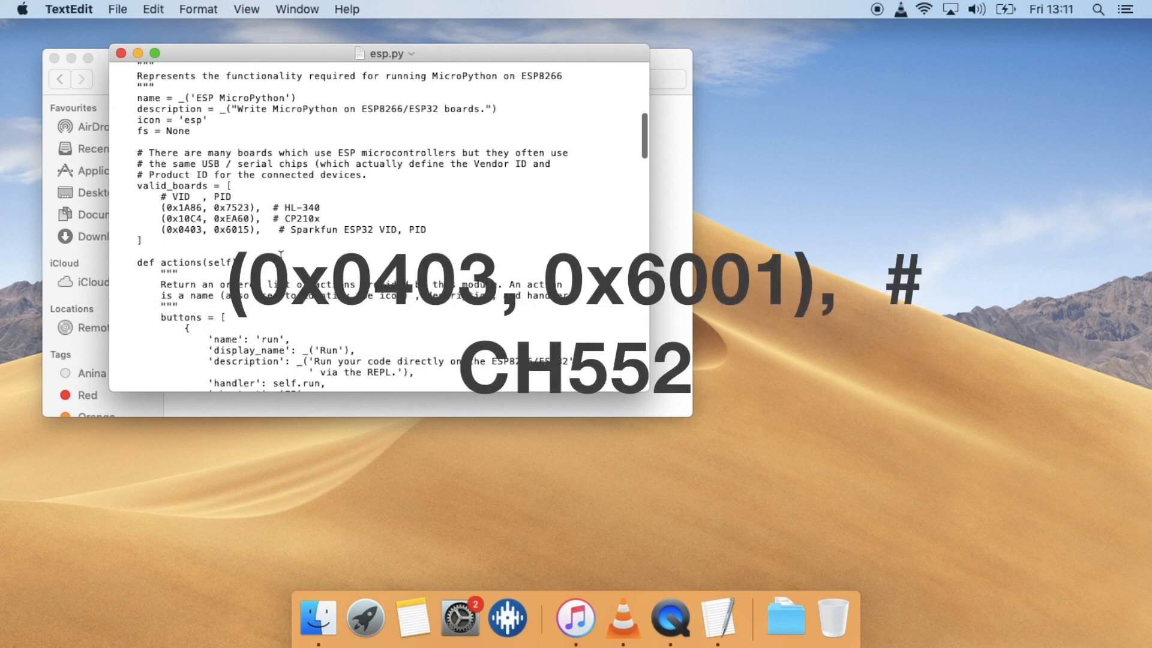
- Add '(0x0403, 0x6001), # CH552' below the CP210x entry in valid_boards, save and close esp.py
click(335, 218)
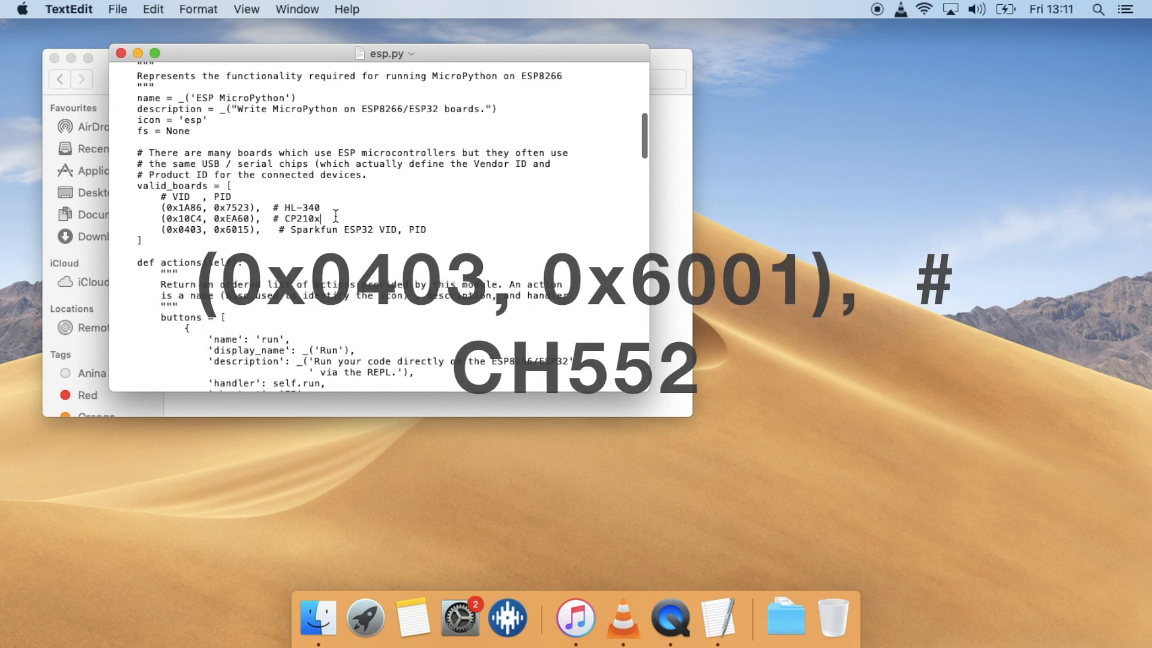
key(Return)
click(117, 9)
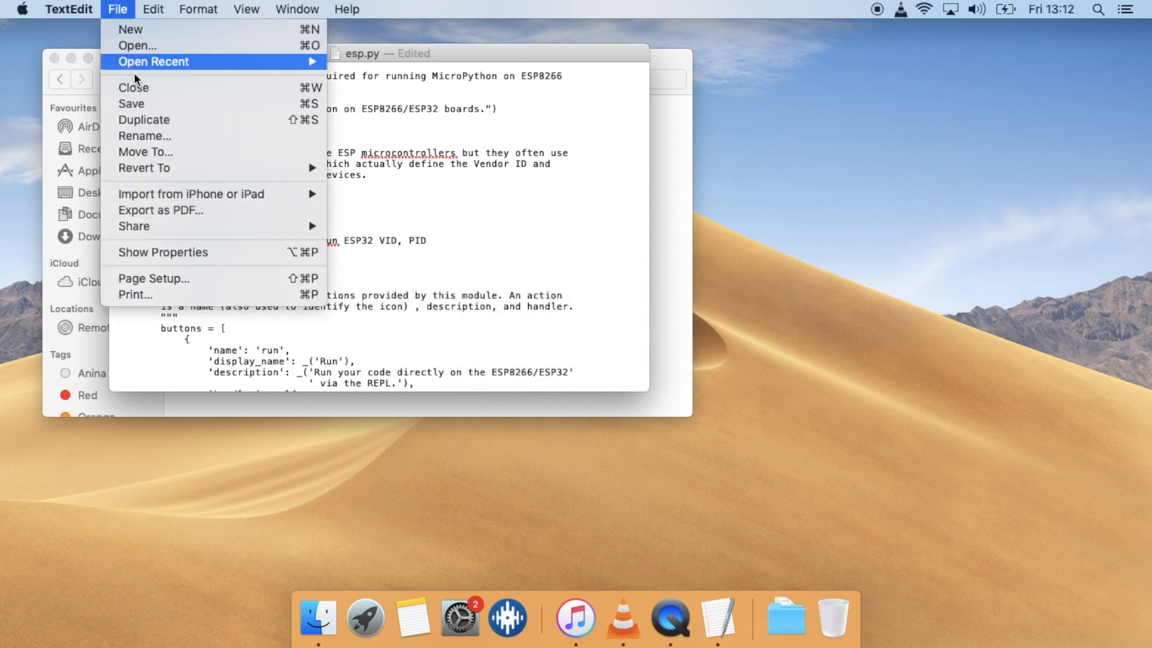
click(142, 104)
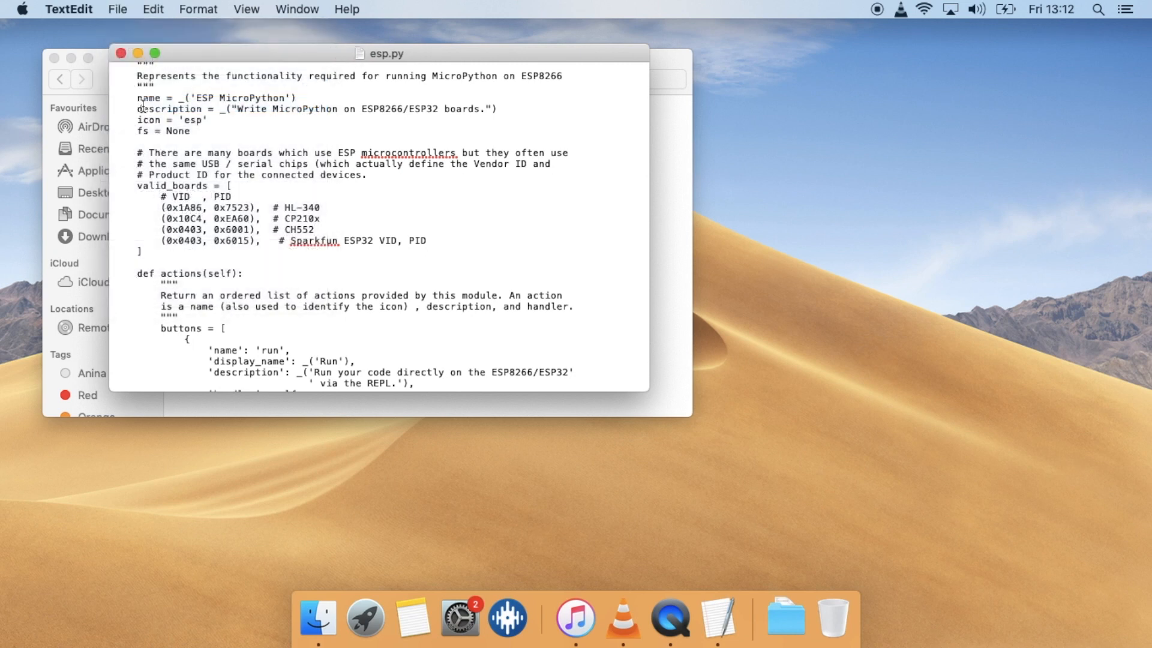
click(121, 54)
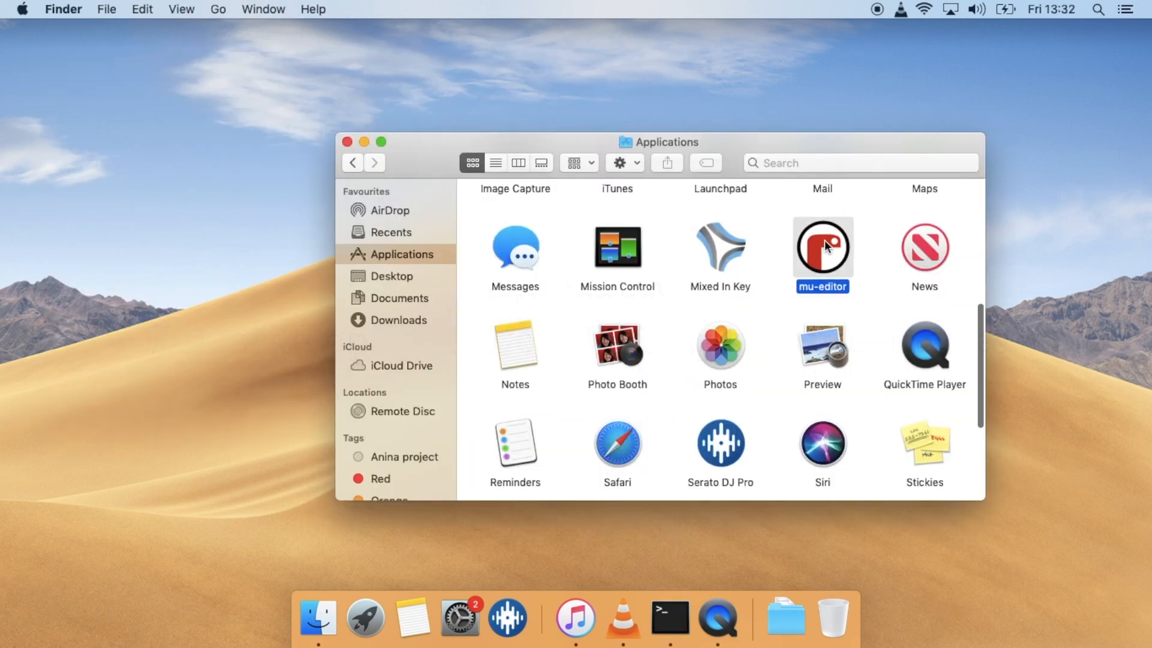
- Launch mu-editor from Applications and choose the ESP MicroPython mode
right_click(825, 241)
click(866, 203)
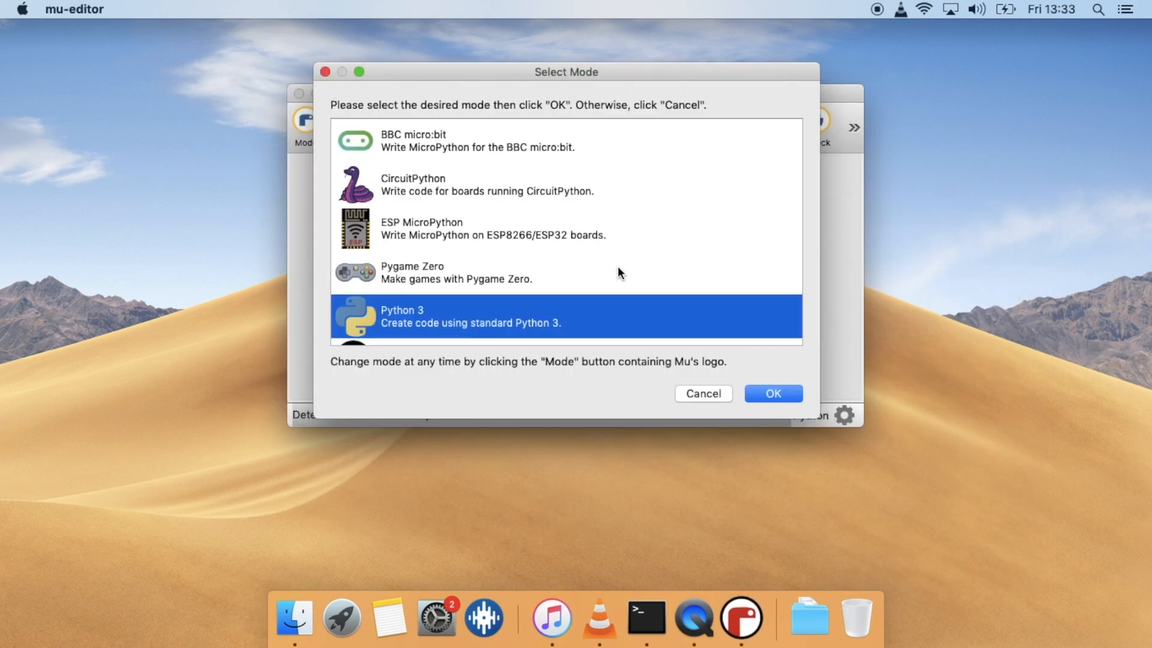
scroll(617, 266, down, 2)
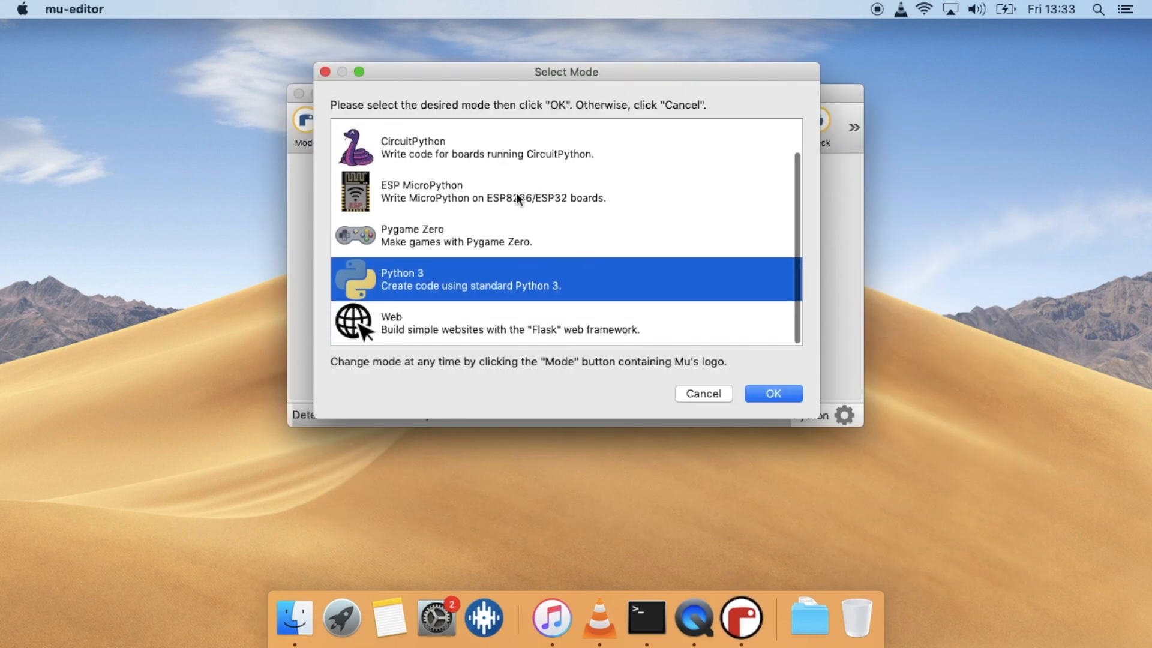
click(495, 186)
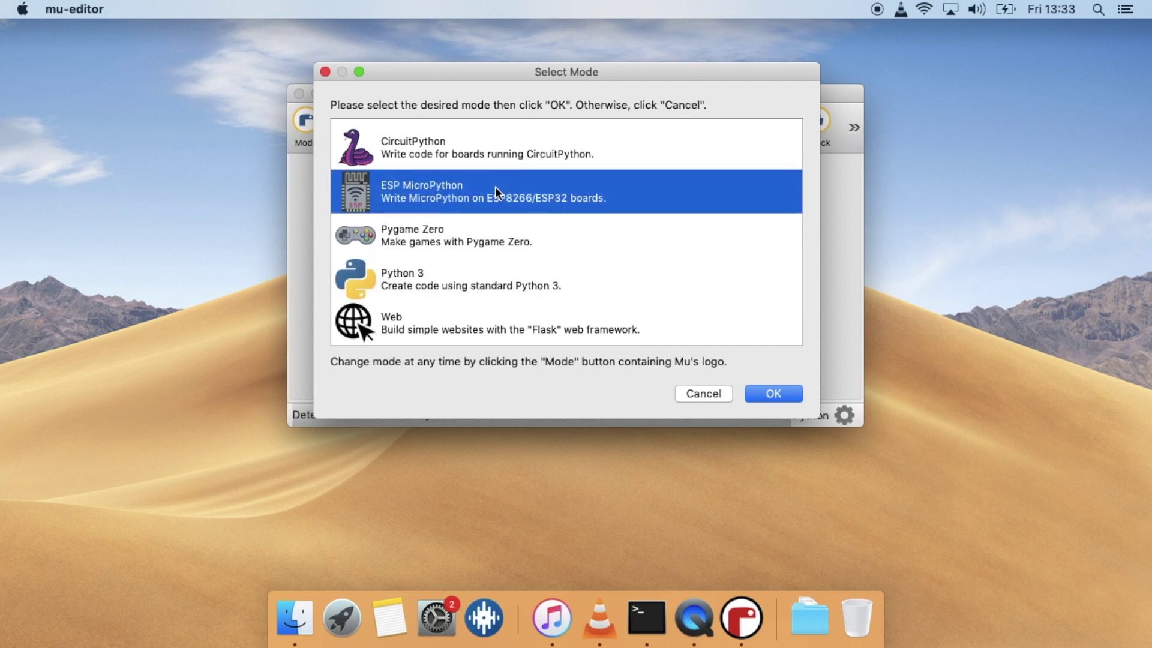
click(772, 395)
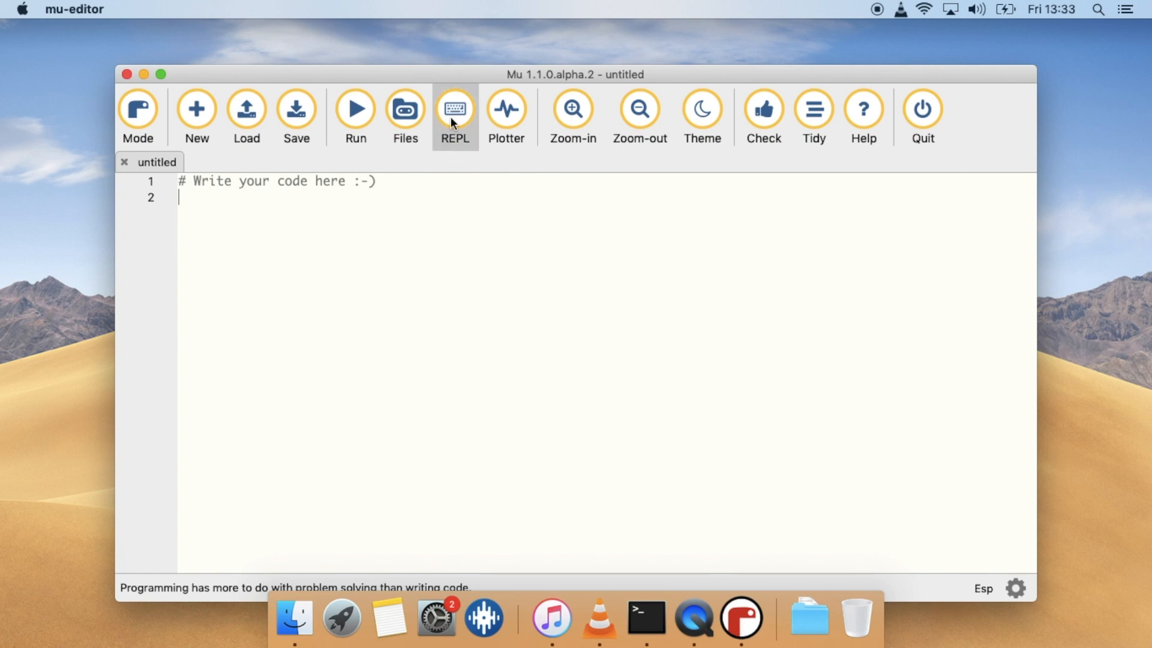
- Open the REPL, dismissing the first 'Cannot connect to device' error and retrying
drag(426, 68, 421, 23)
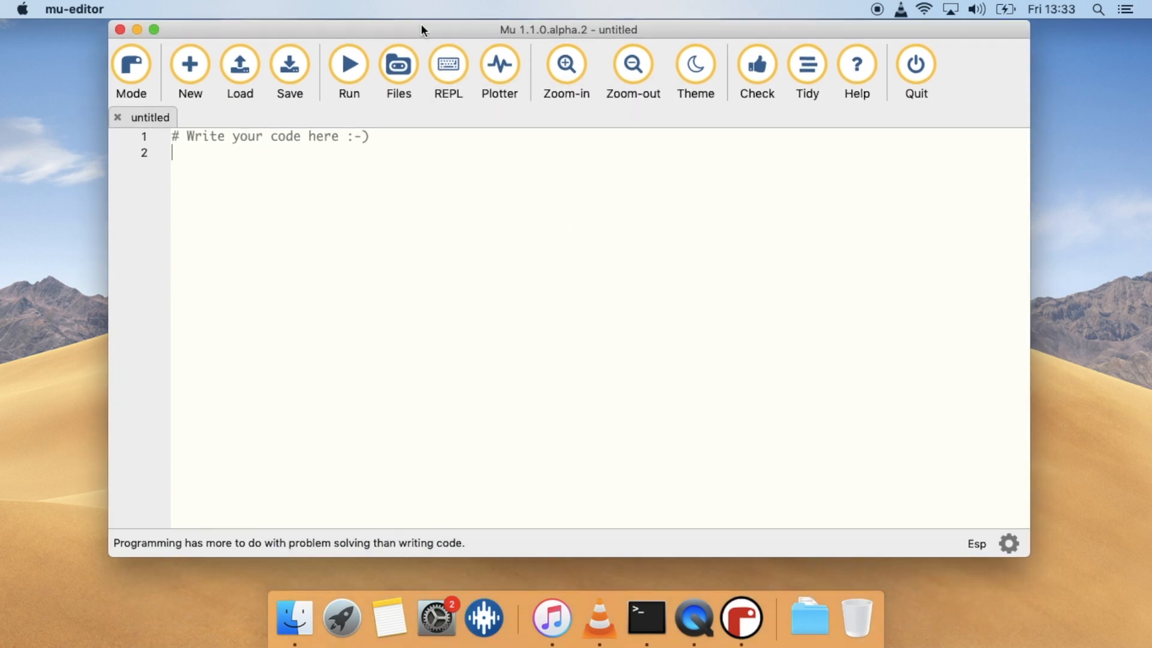
click(454, 64)
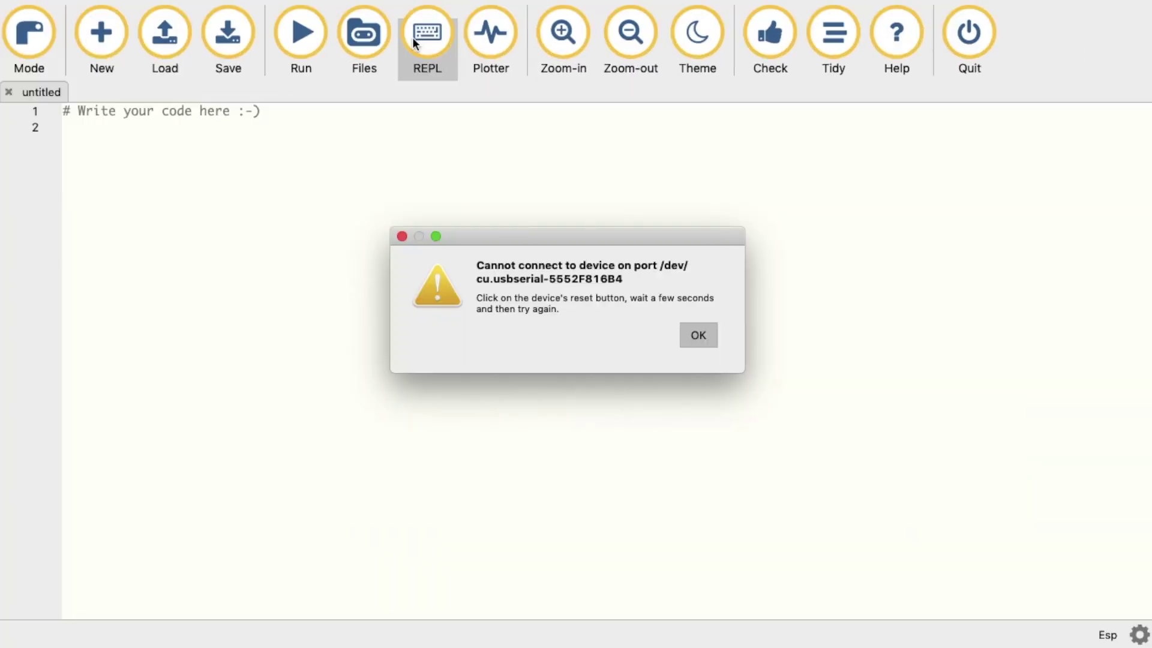
click(703, 339)
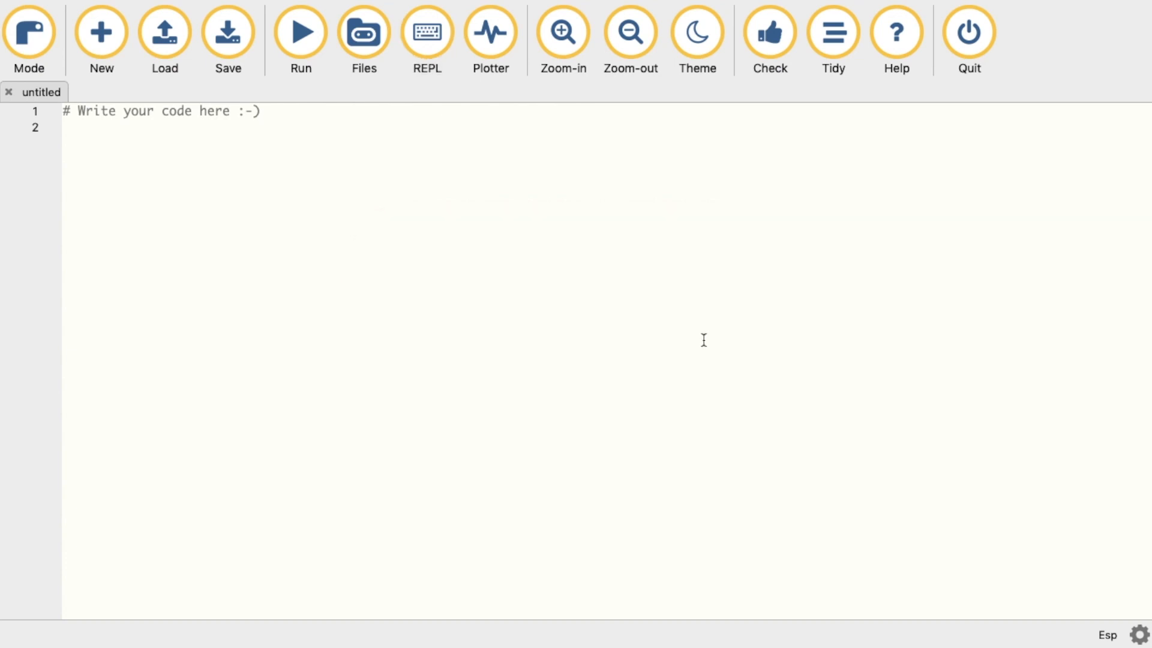
click(427, 36)
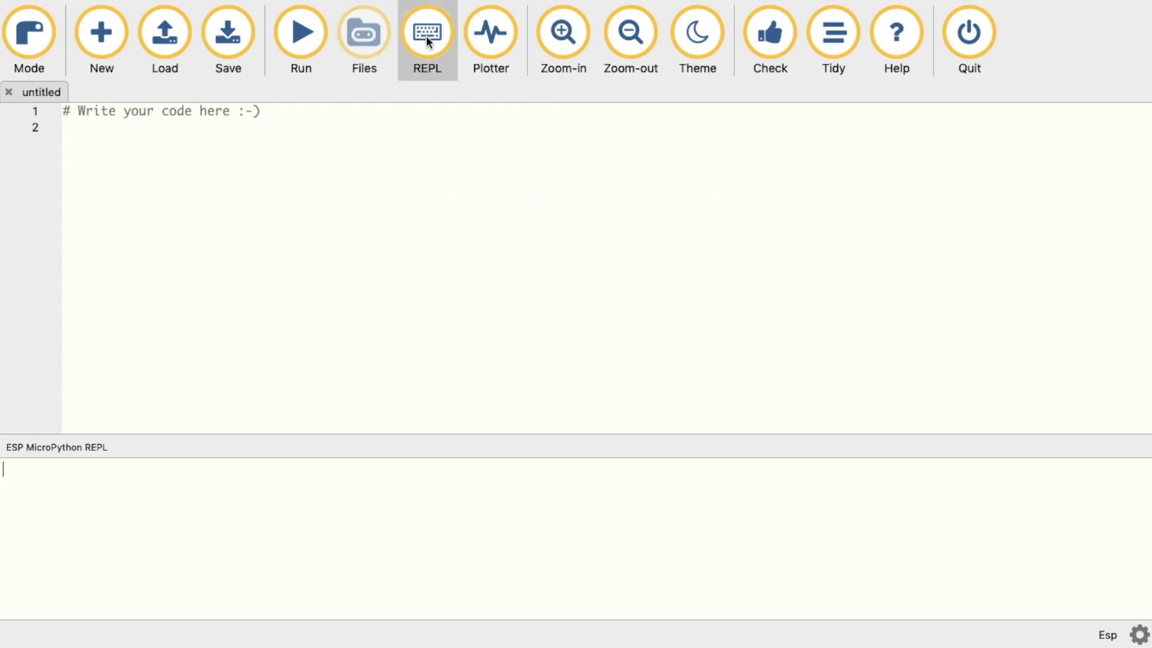
- Reconnect the REPL and run import uos
click(426, 35)
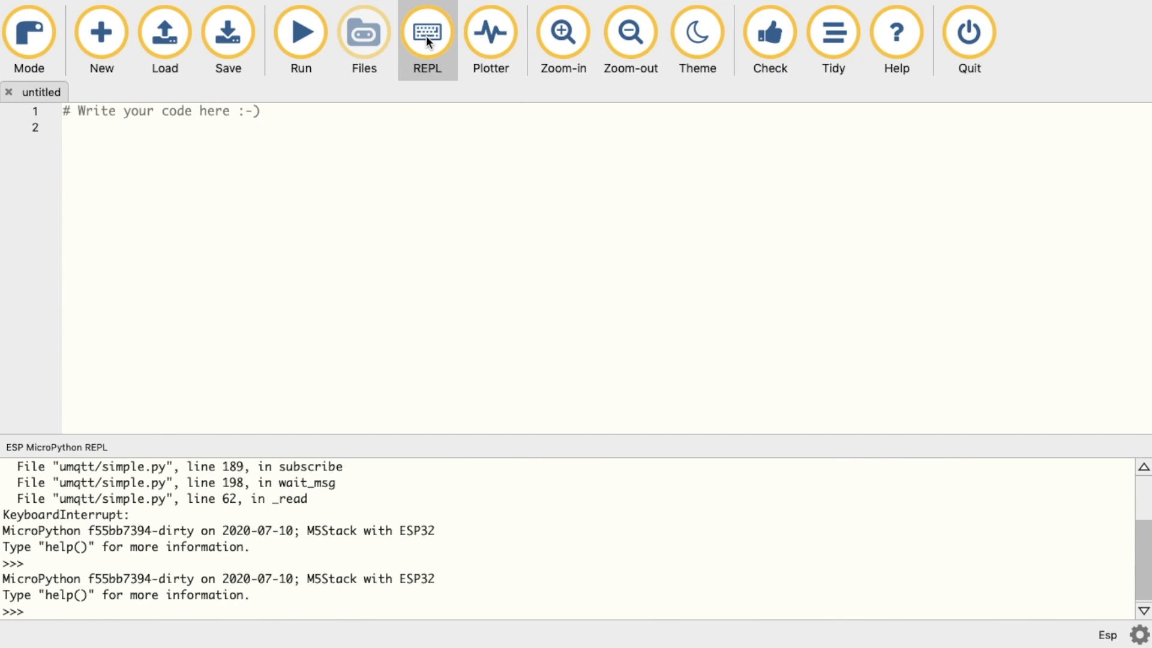
text(im)
key(BackSpace)
key(BackSpace)
key(Return)
key(Return)
key(Return)
key(Return)
key(Return)
key(Return)
key(Return)
key(Return)
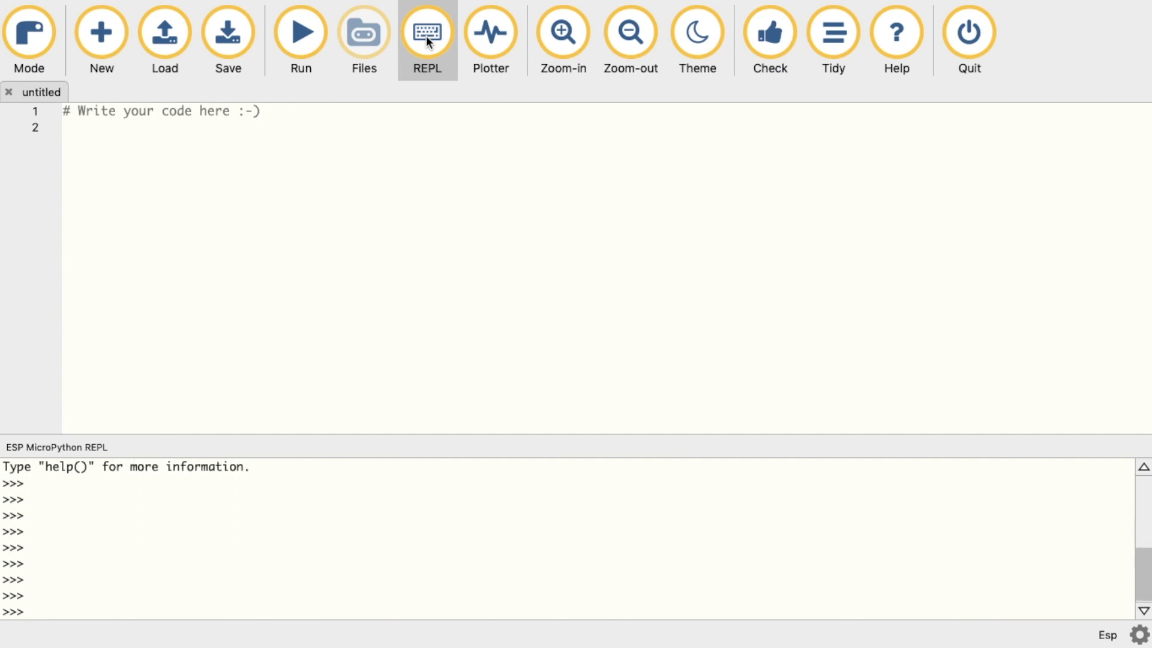
text(im)
text(port uos)
key(Return)
text(uos.)
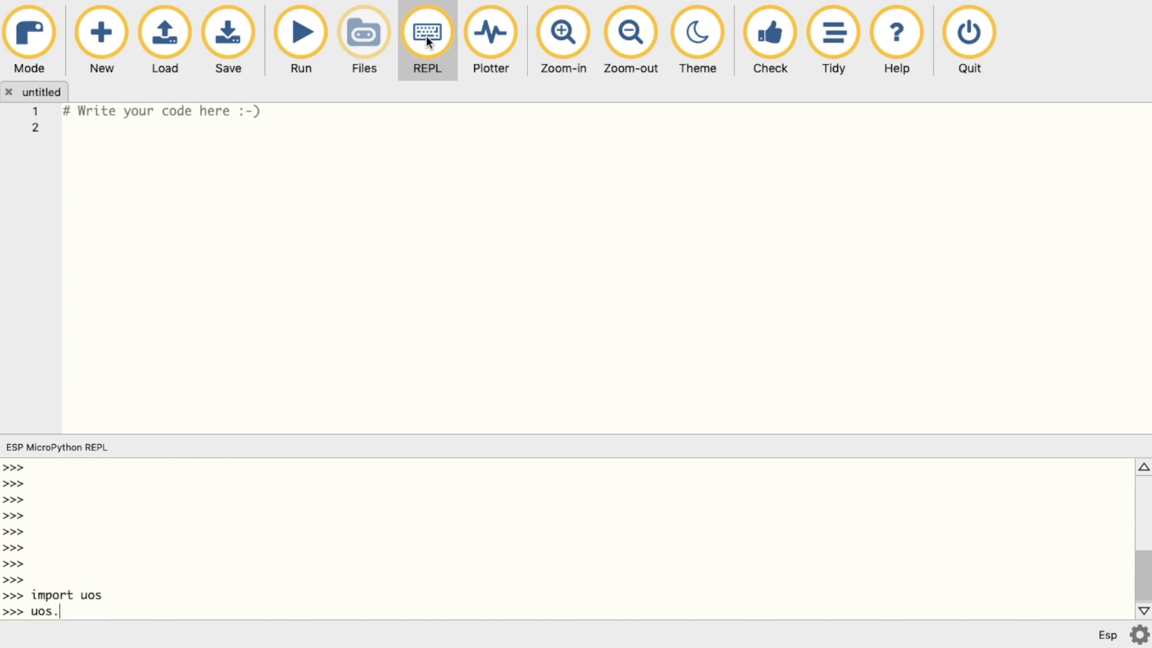
text(listdir()
text("/sd"))
- Run uos.listdir("/sd") (fails with ENODEV), then from machine import SDCard, Pin
key(Return)
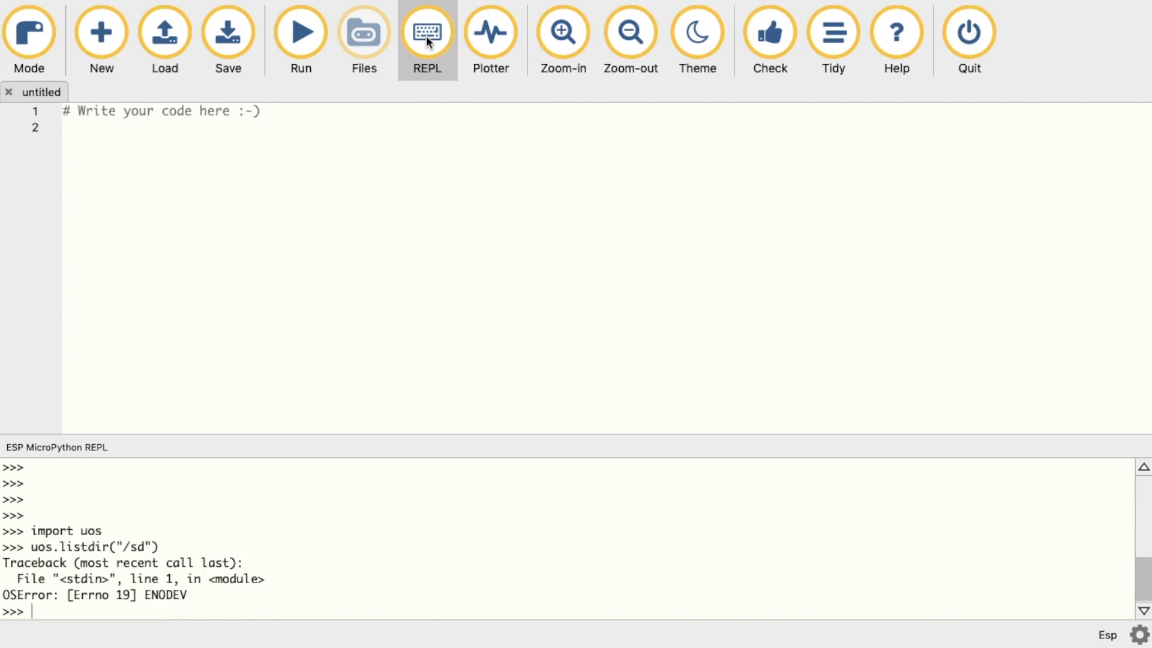
text(fr)
text(om machine)
text( import S)
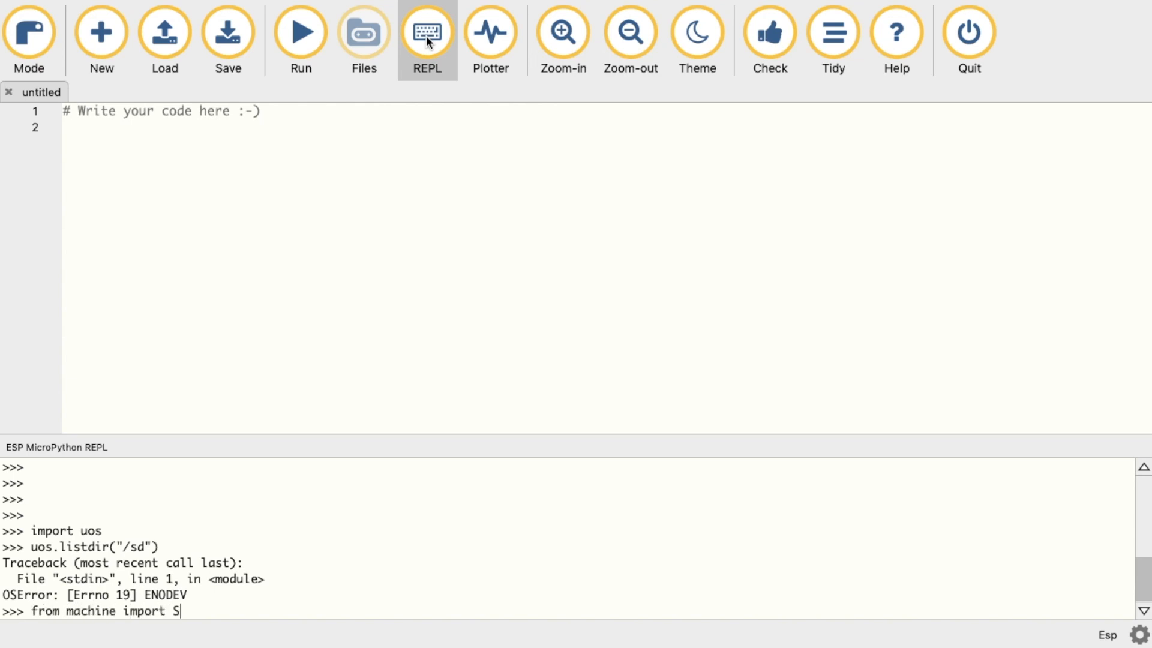
text(DCard,)
text( Pin)
key(Return)
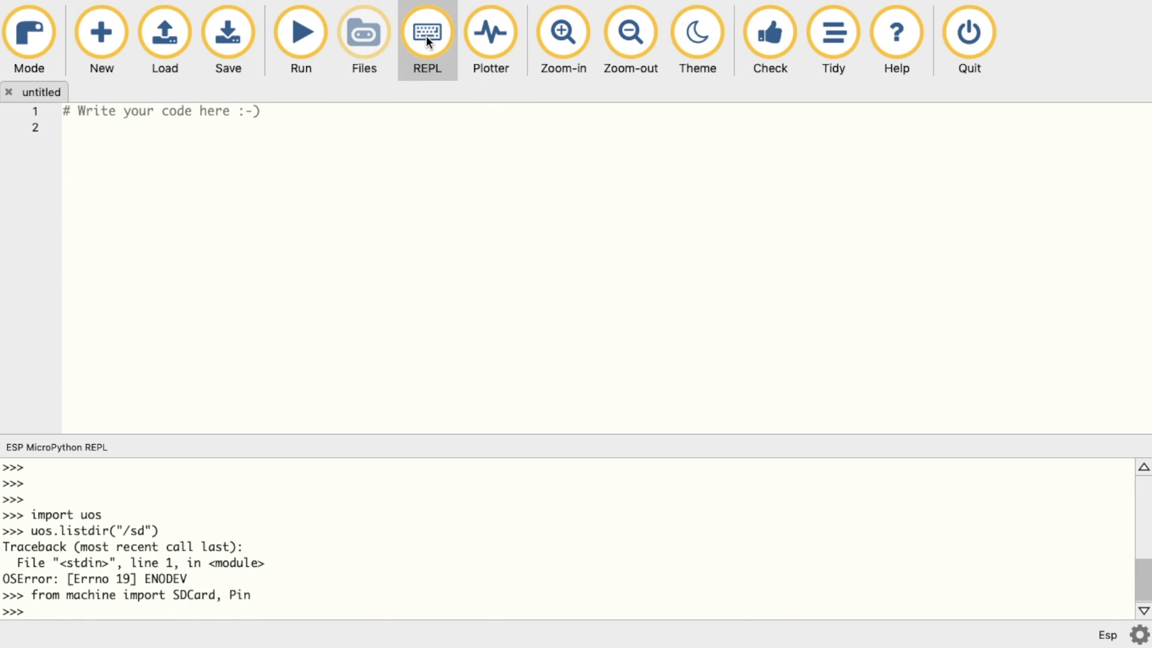
drag(103, 514, 30, 515)
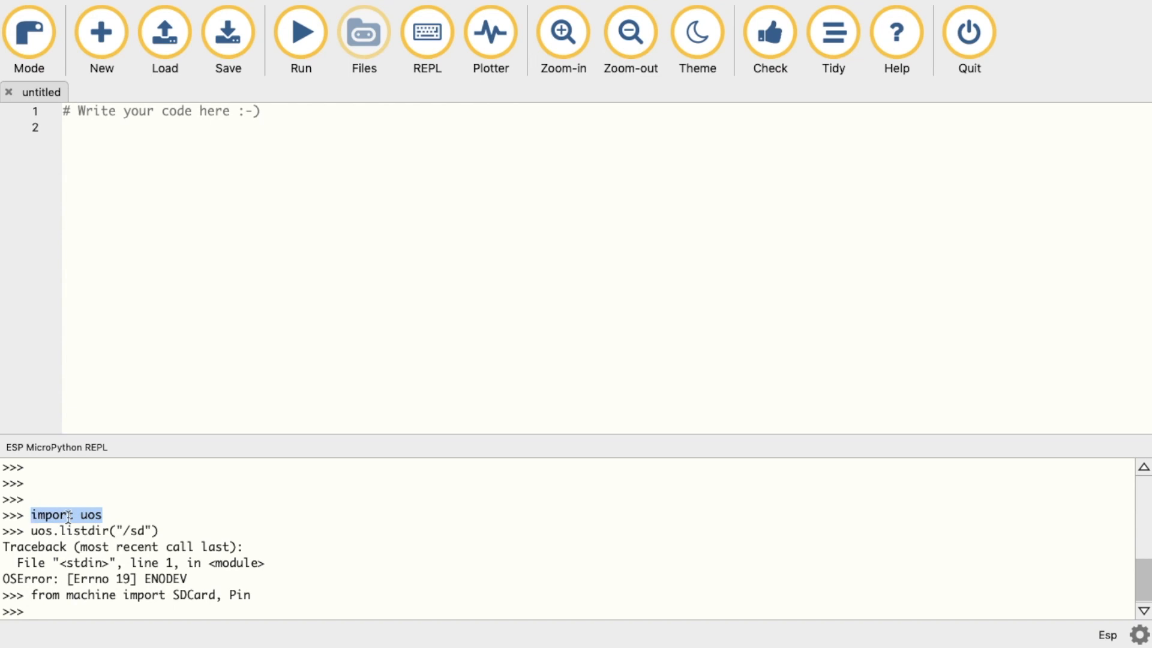
- Copy the import uos line from the REPL into the script
right_click(67, 516)
click(90, 531)
key(ctrl+v)
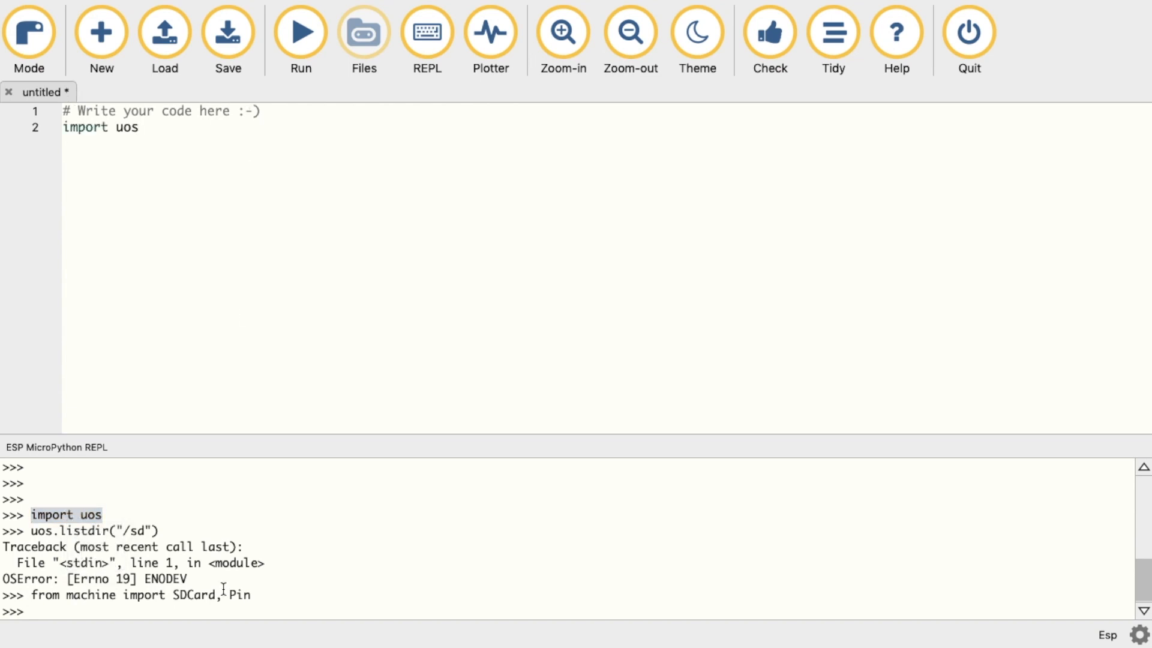
- Copy 'from machine import SDCard, Pin' into the script as line 3 and return to the REPL
drag(252, 595, 33, 595)
right_click(44, 598)
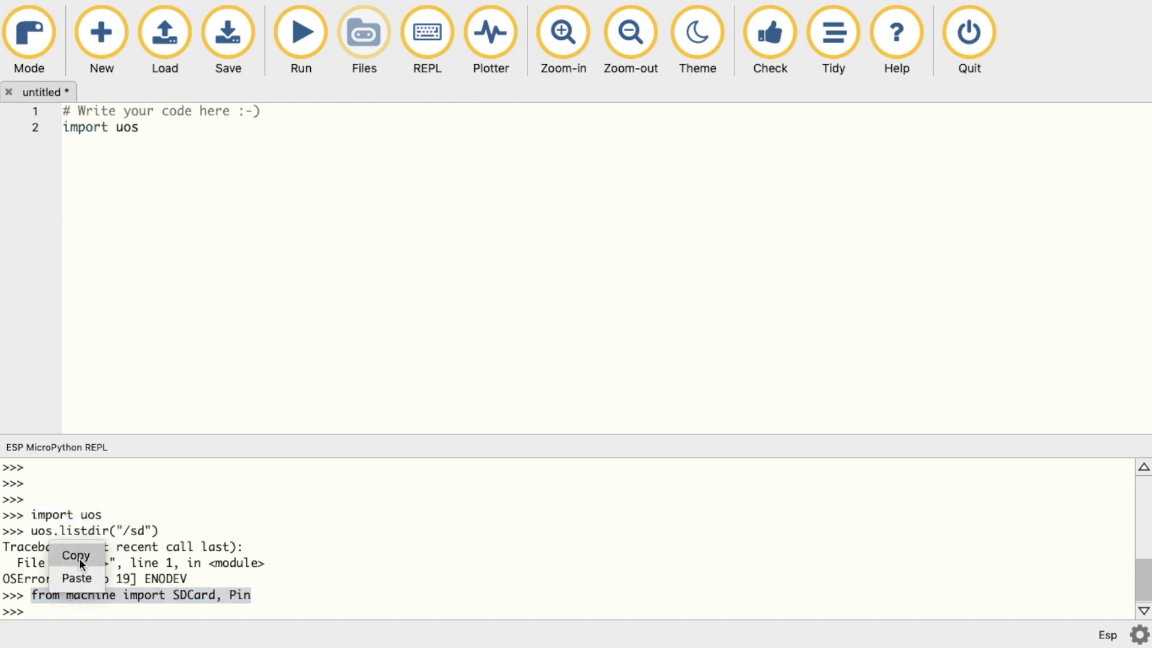
click(78, 561)
click(100, 160)
key(ctrl+v)
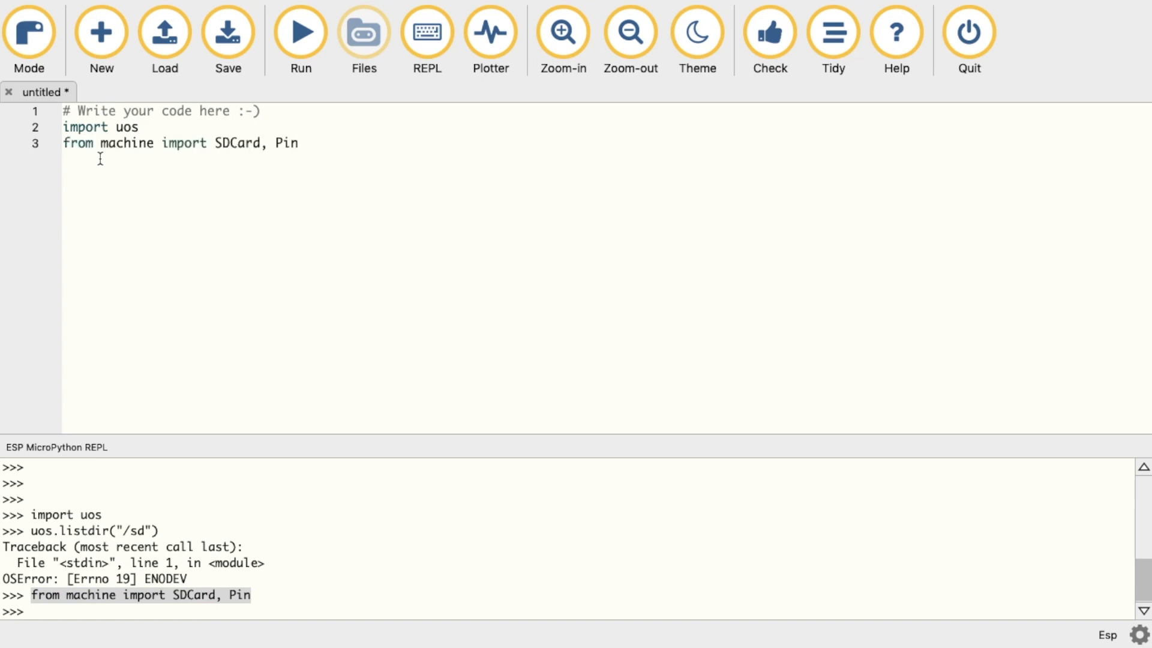
key(Return)
key(Return)
click(147, 610)
text(sd =)
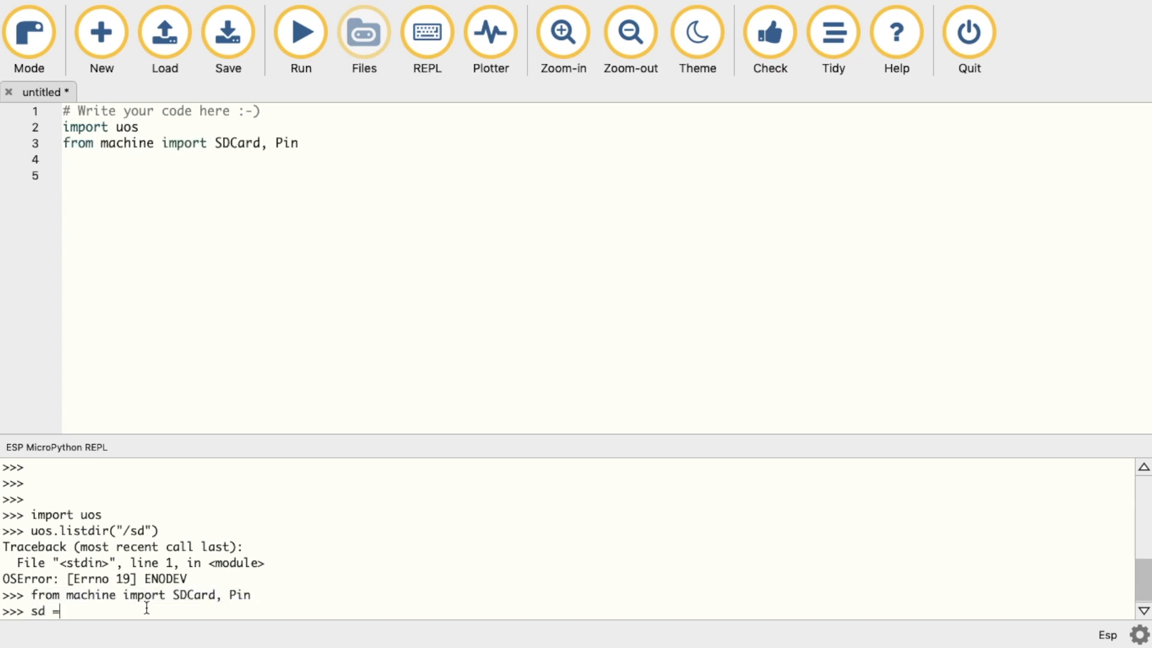
text( SDCard)
text((slot)
text( = 2,)
text( sck =)
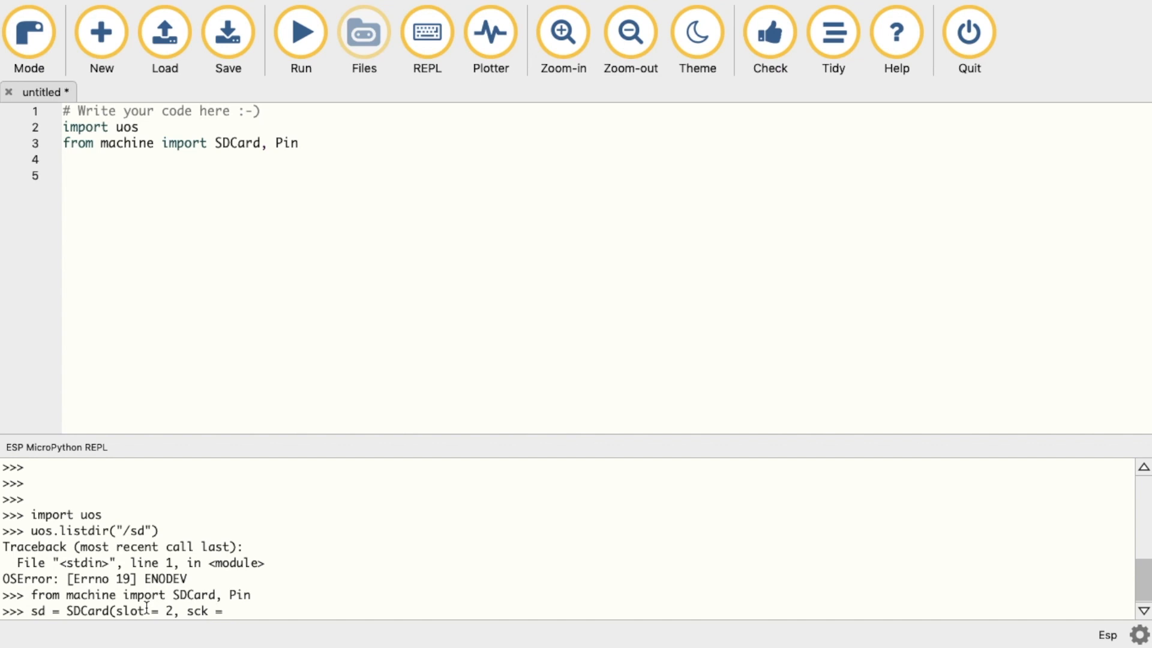
text( Pin(23)
text(, miso = Pin()
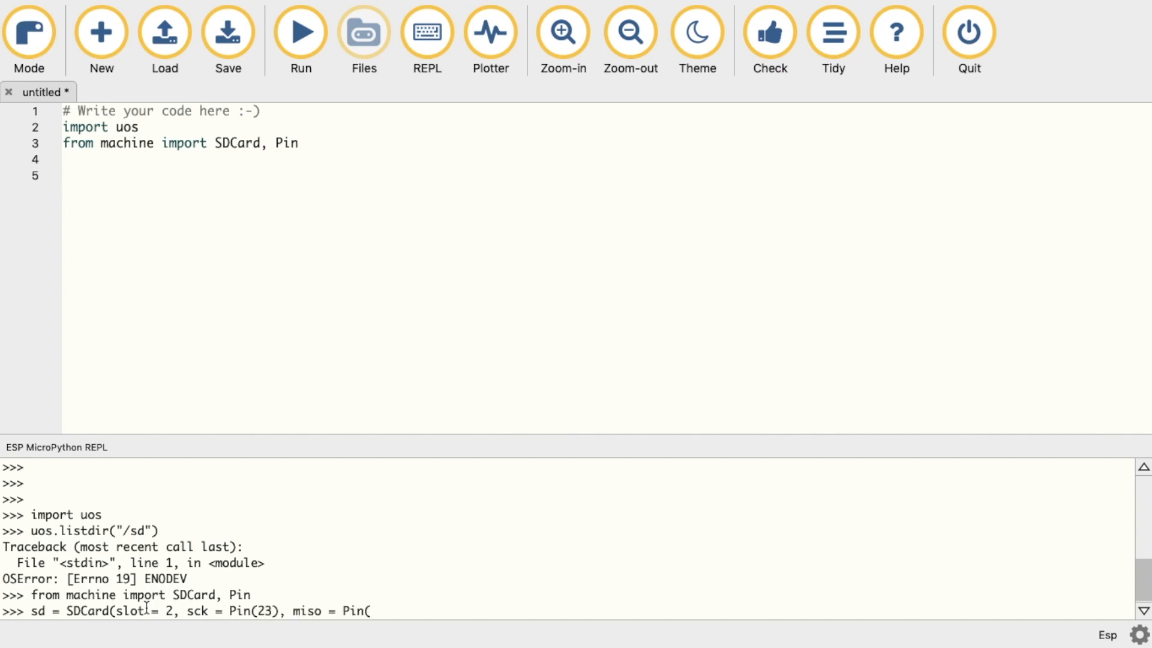
text(33), mosi)
text( = Pin()
text(19), freq)
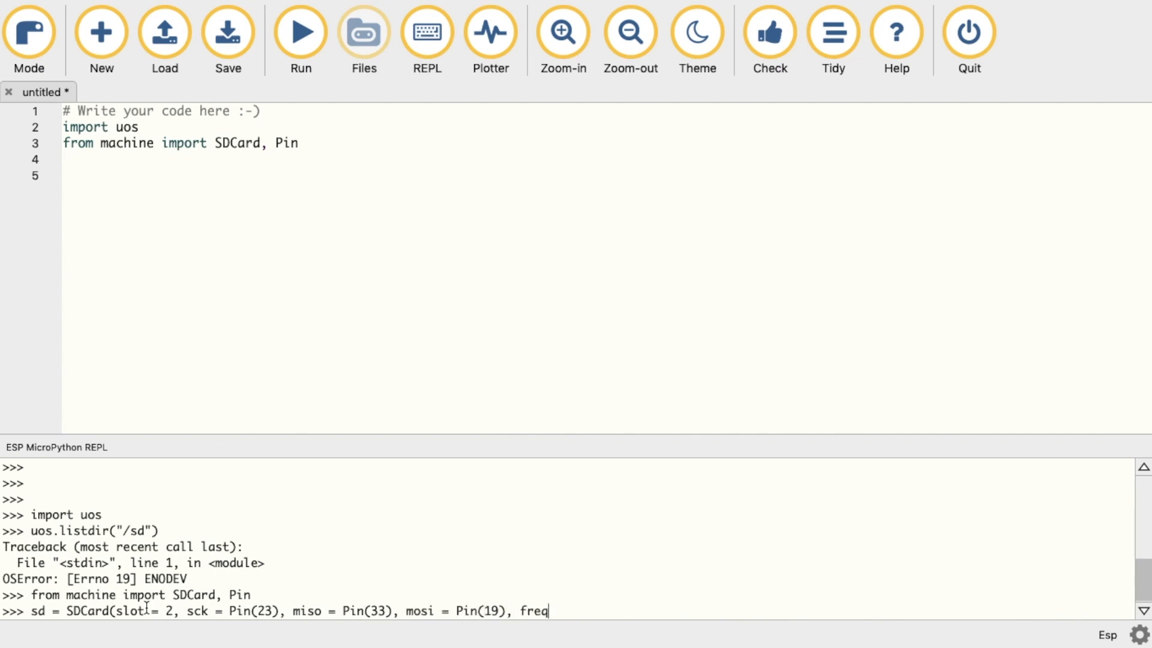
text( = 10000000)
text())
- Create SDCard(slot=2, sck=Pin(23), miso=Pin(33), mosi=Pin(19), freq=10000000) and mount it at /sd
key(Return)
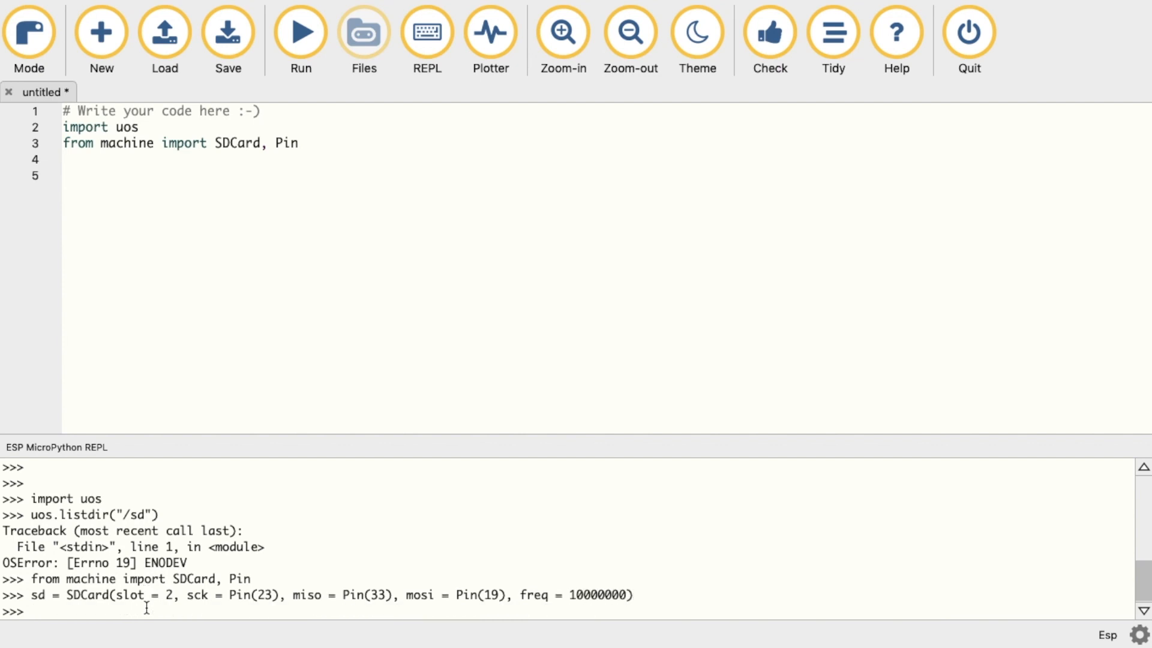
text(uos.mount)
text((sd, )
text(")
key(BackSpace)
text(/sd"))
key(Return)
text(uos.listdir()
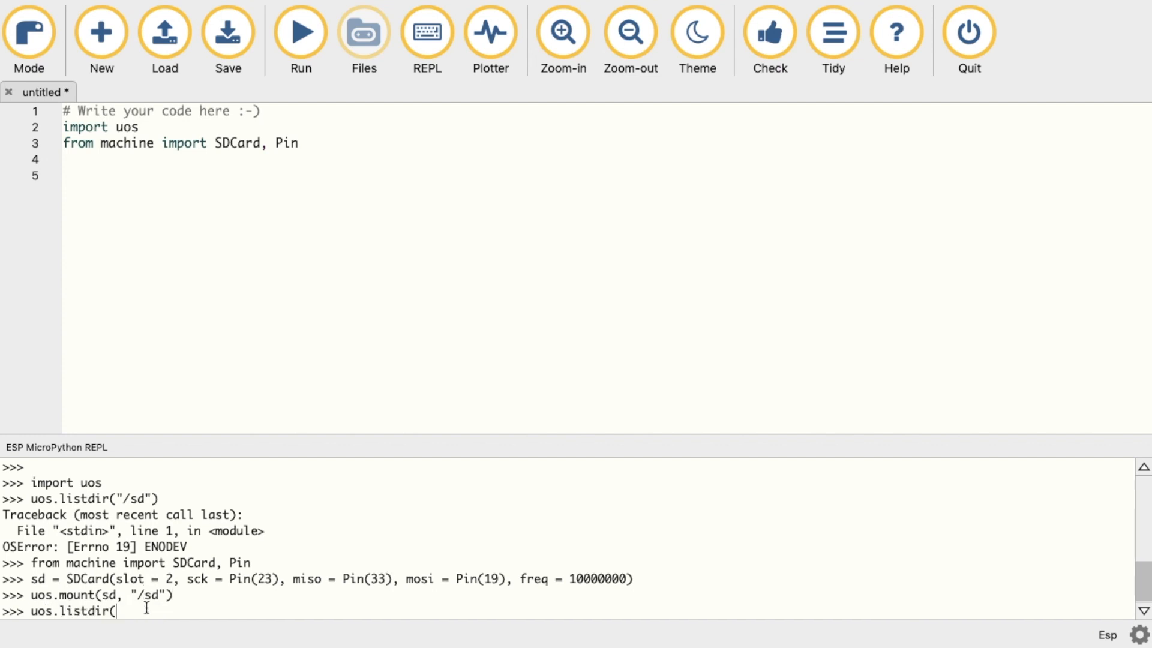
text("/sd")
text())
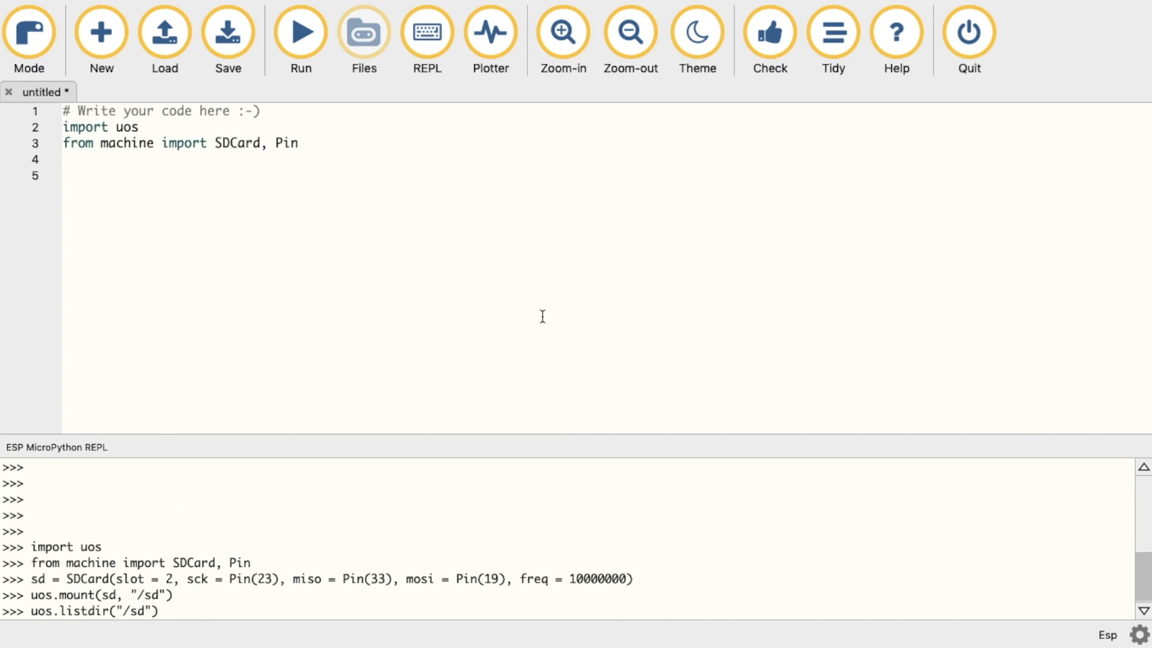
- Run uos.listdir("/sd") in the REPL, returning '.Spotlight-V100' and '.fseventsd'
key(Return)
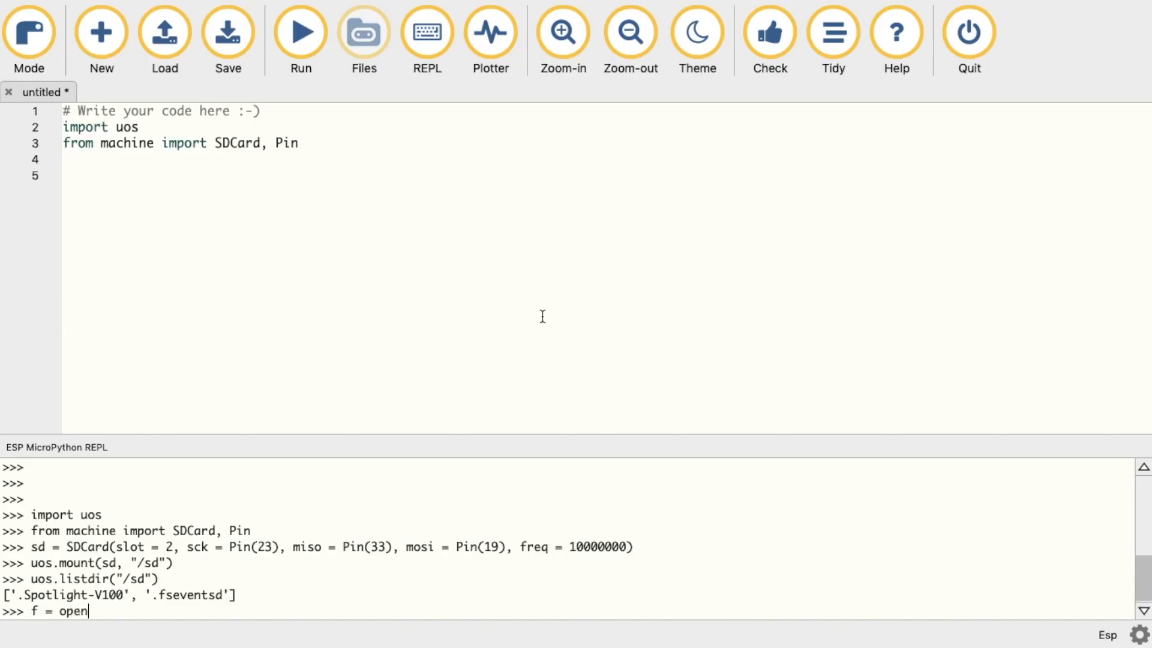
text(()
text("/sd/ne)
text(w.txt")
text(, "x)
text(+")
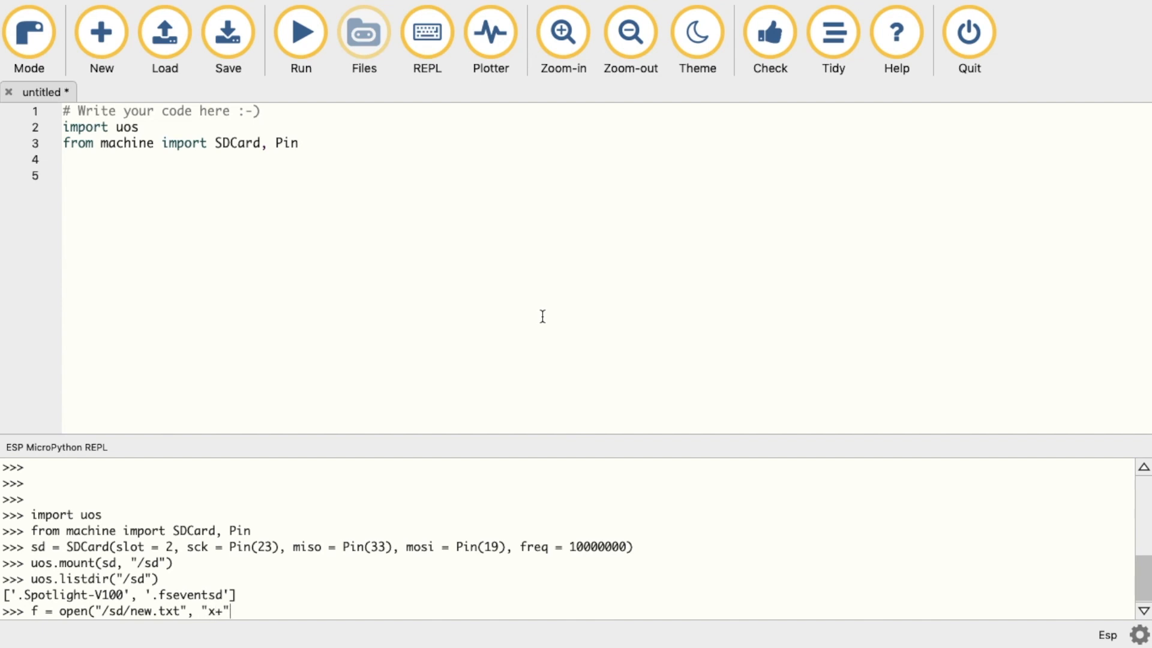
text())
- Open /sd/new.txt in x+ mode, then re-run uos.listdir("/sd") to see 'new.txt' listed
key(Return)
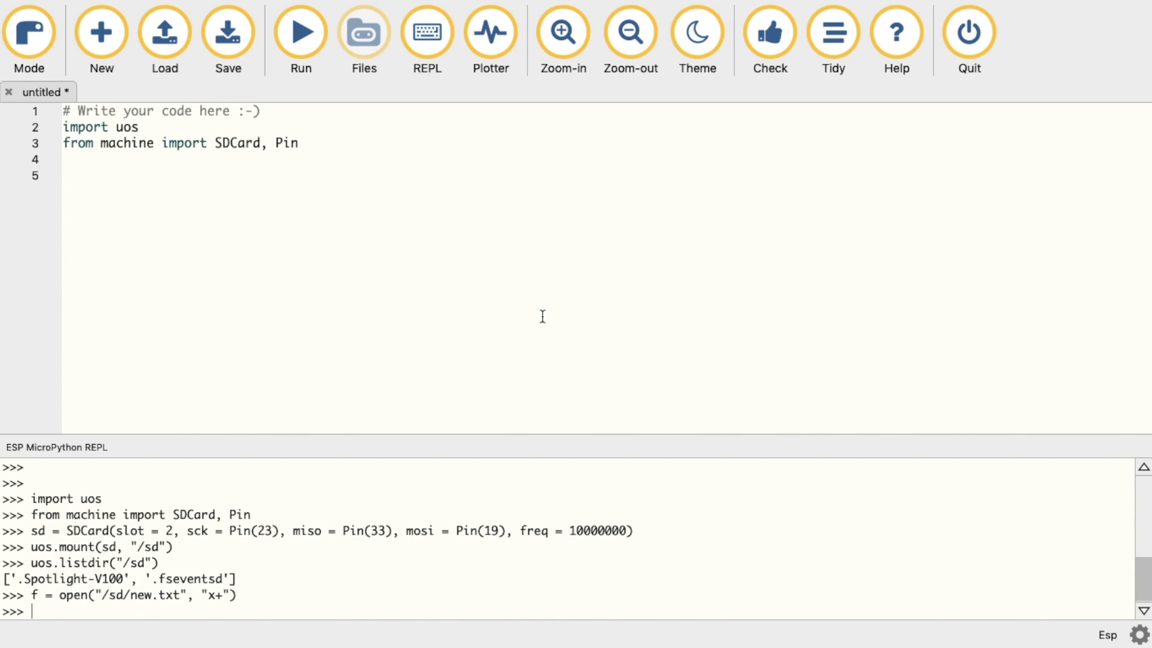
key(Up)
key(Up)
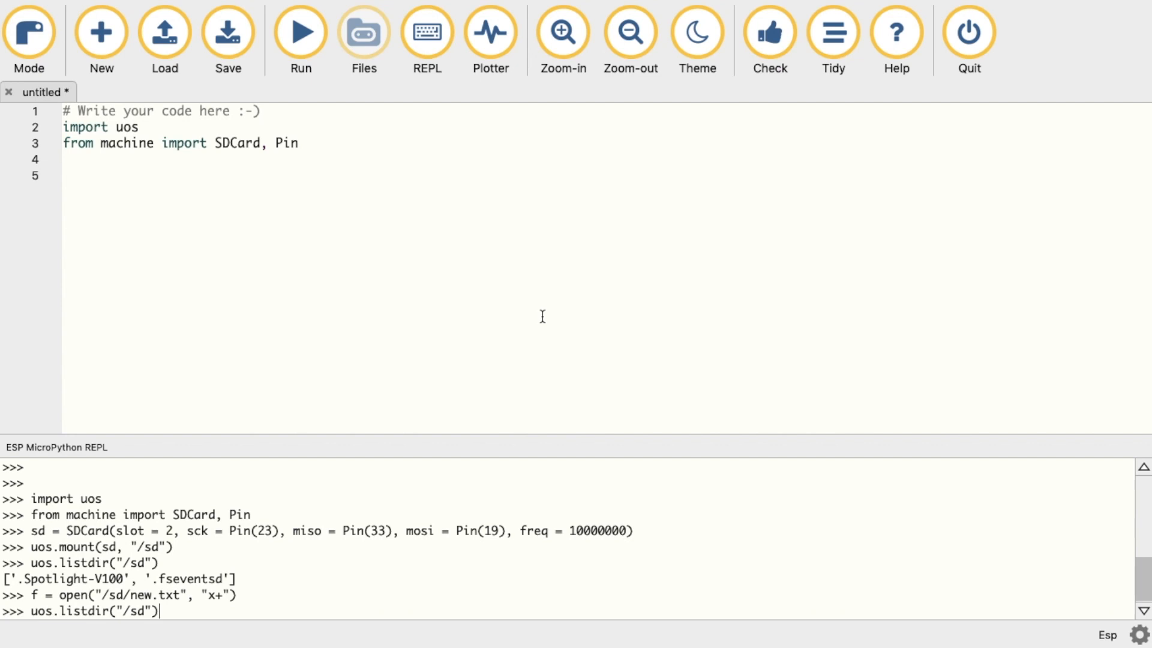
key(Return)
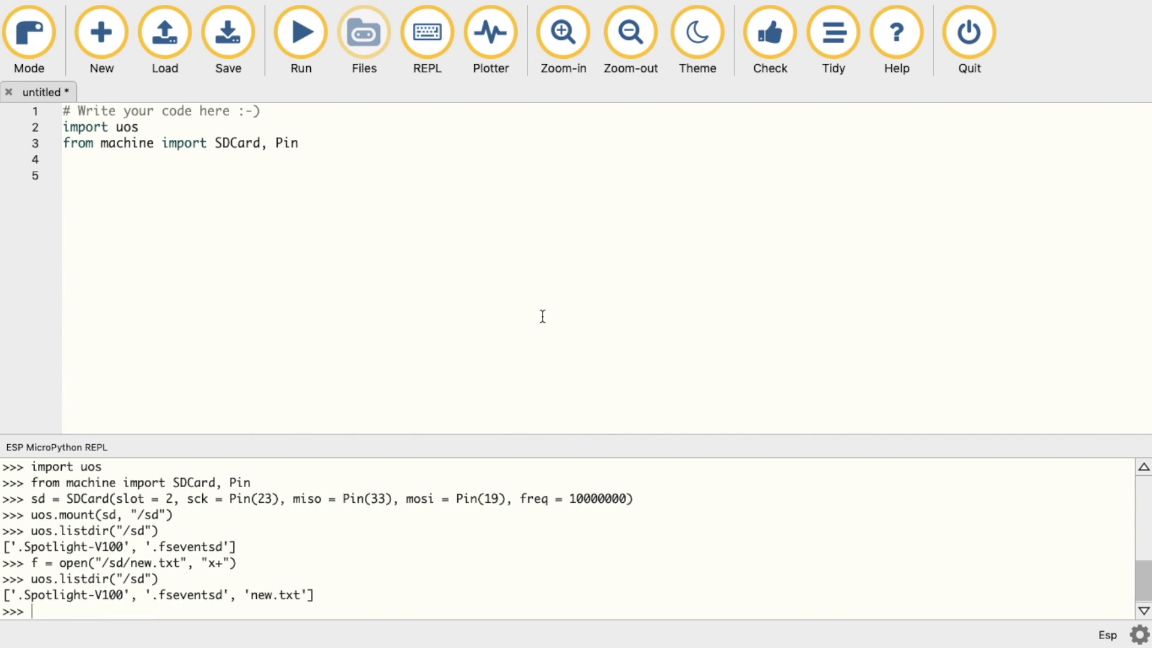
text(f.write()
text("hello )
text(world"))
- Write 'hello world' into the open file, read it back and close it
key(Return)
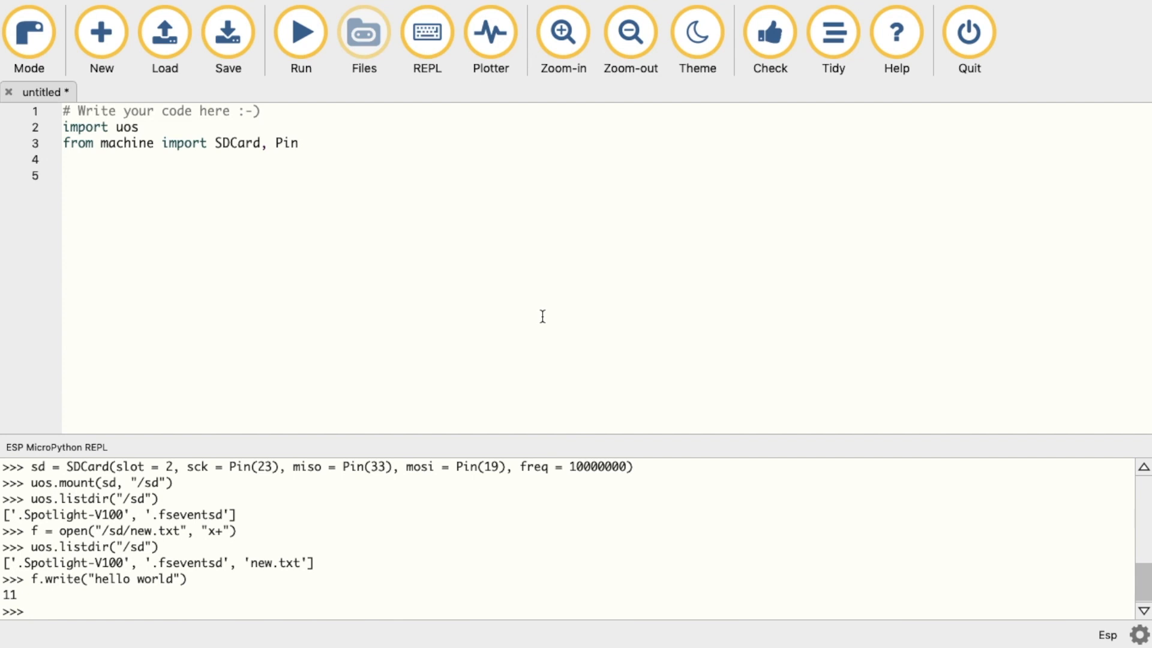
text(f.read())
key(Return)
text(f.c)
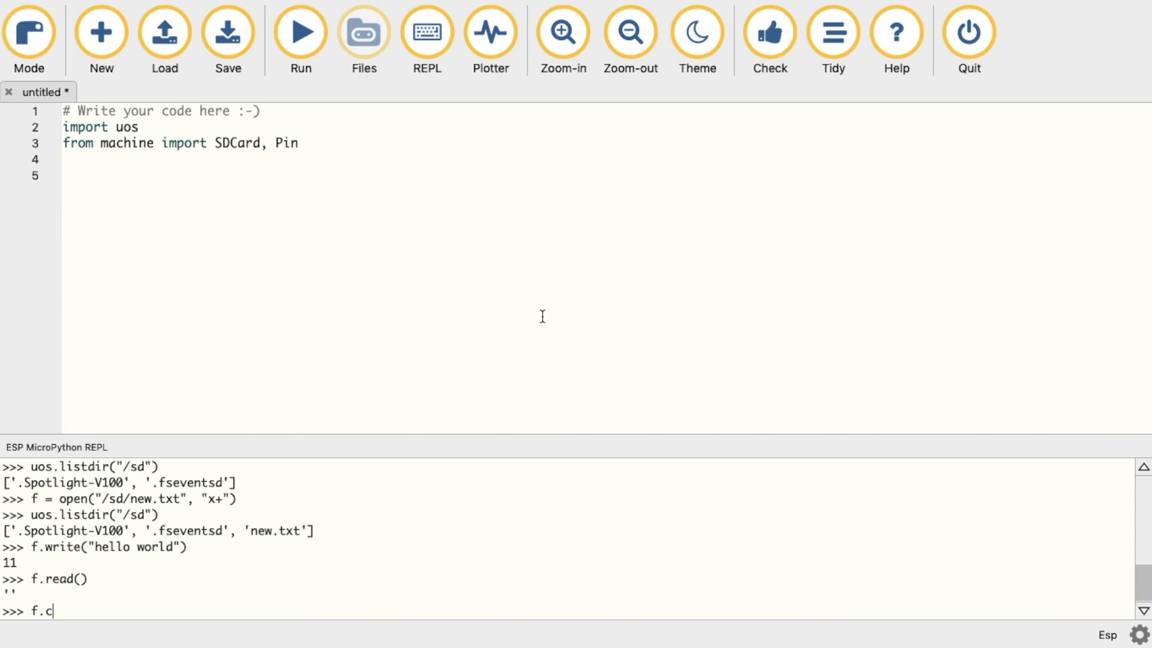
text(lose())
key(Return)
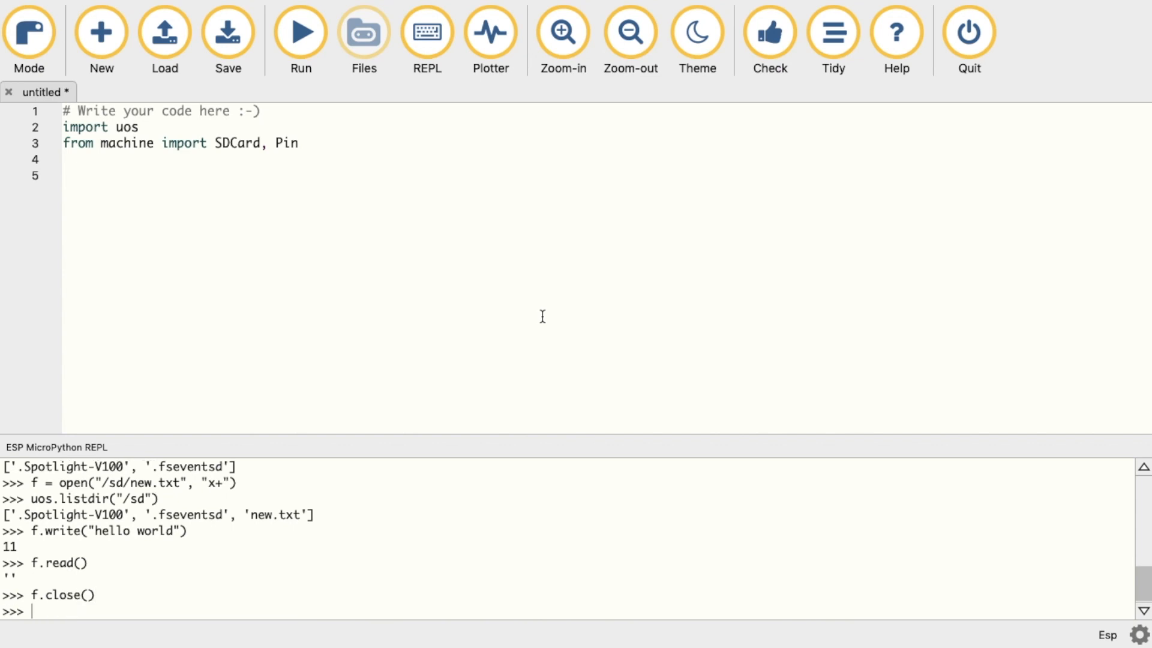
text(file = open()
text("/sd/new.tx)
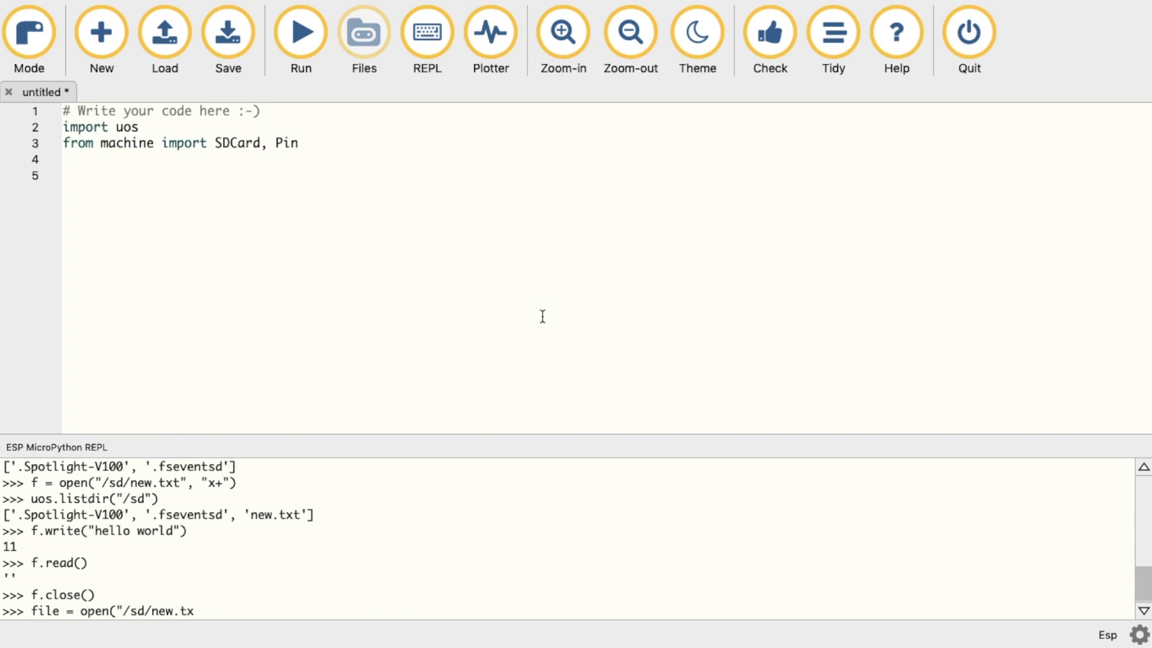
text(t", "r")
text())
- Reopen /sd/new.txt in "r" mode and read back 'hello world'
key(Return)
text(f)
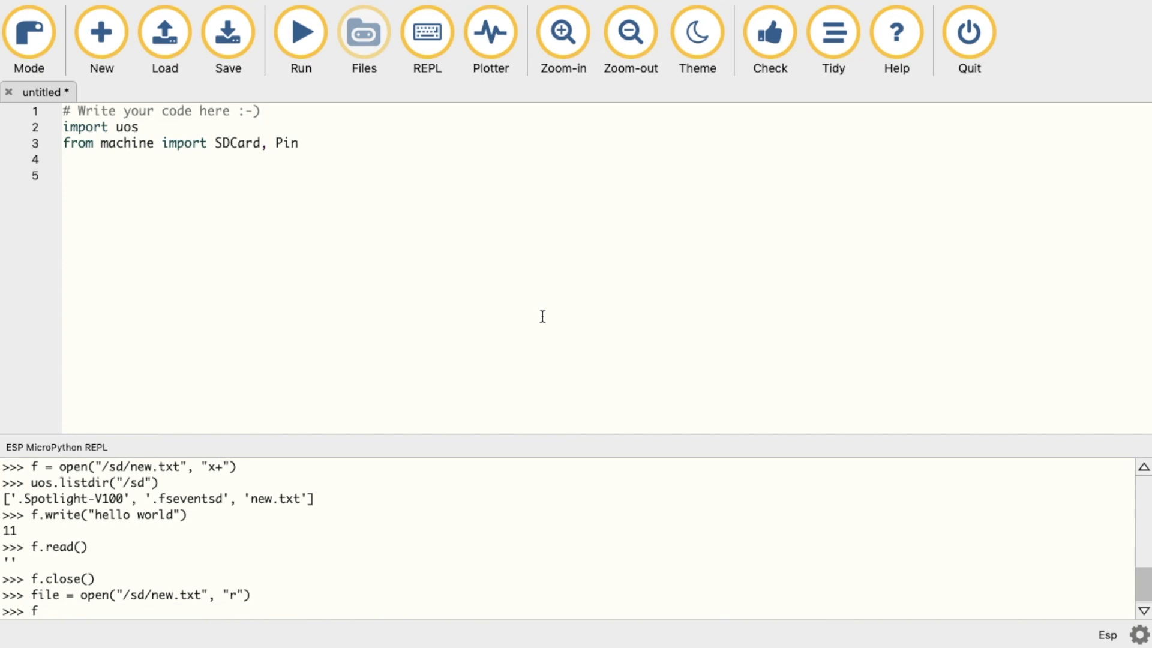
text(ile.read())
key(Return)
text(uos.re)
- Run uos.remove("/sd/new.txt") and re-list /sd to confirm the file is gone
key(Tab)
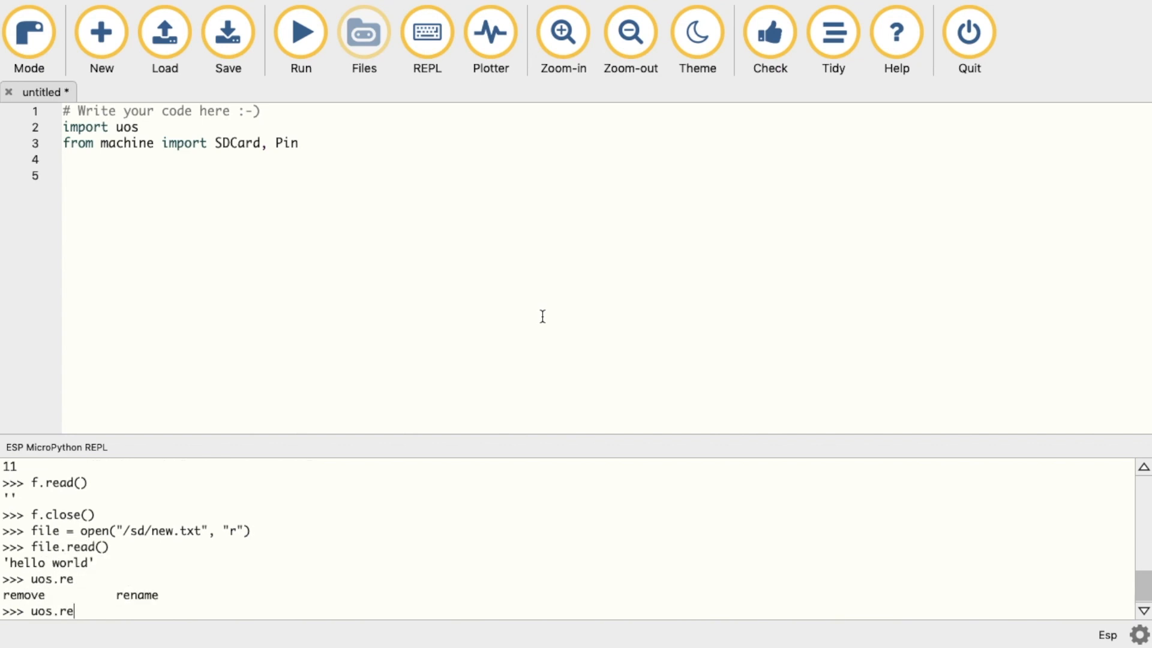
text(move)
text(())
text("/sd/new.txt")
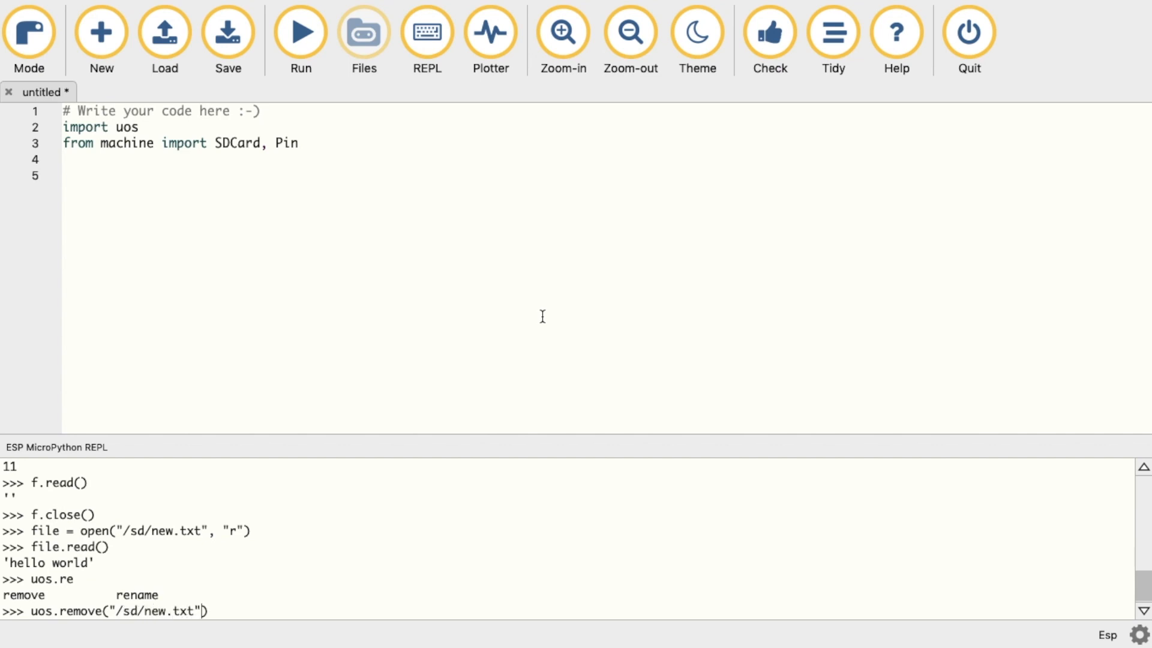
key(Return)
text(uos.listdir()
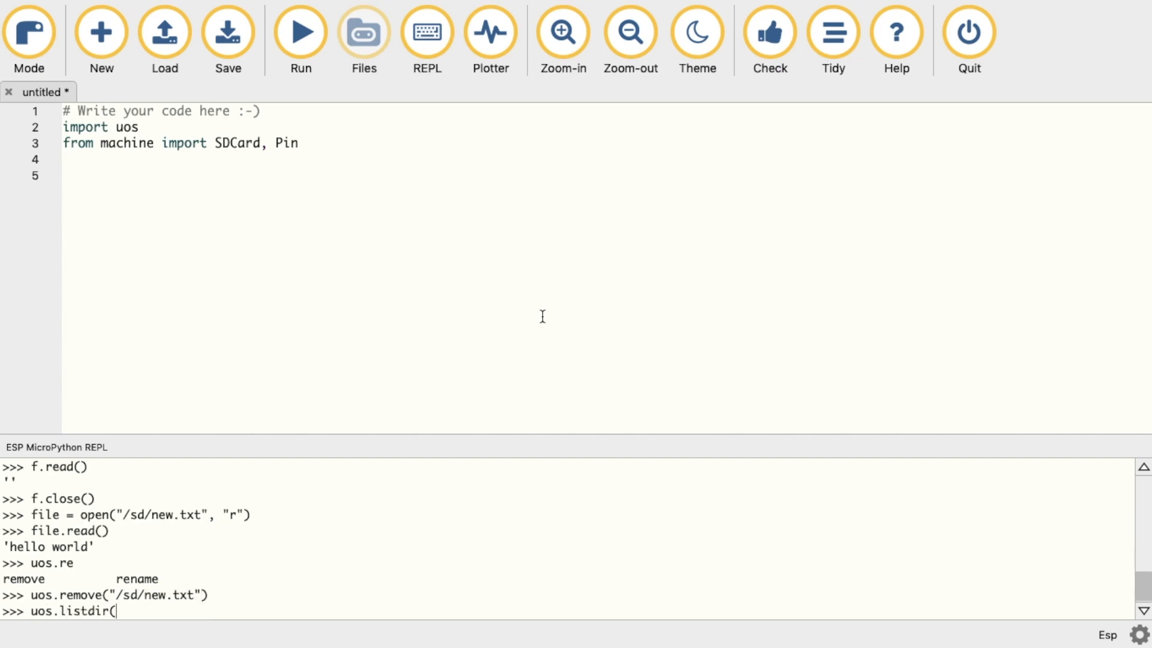
text("/sd"))
key(Return)
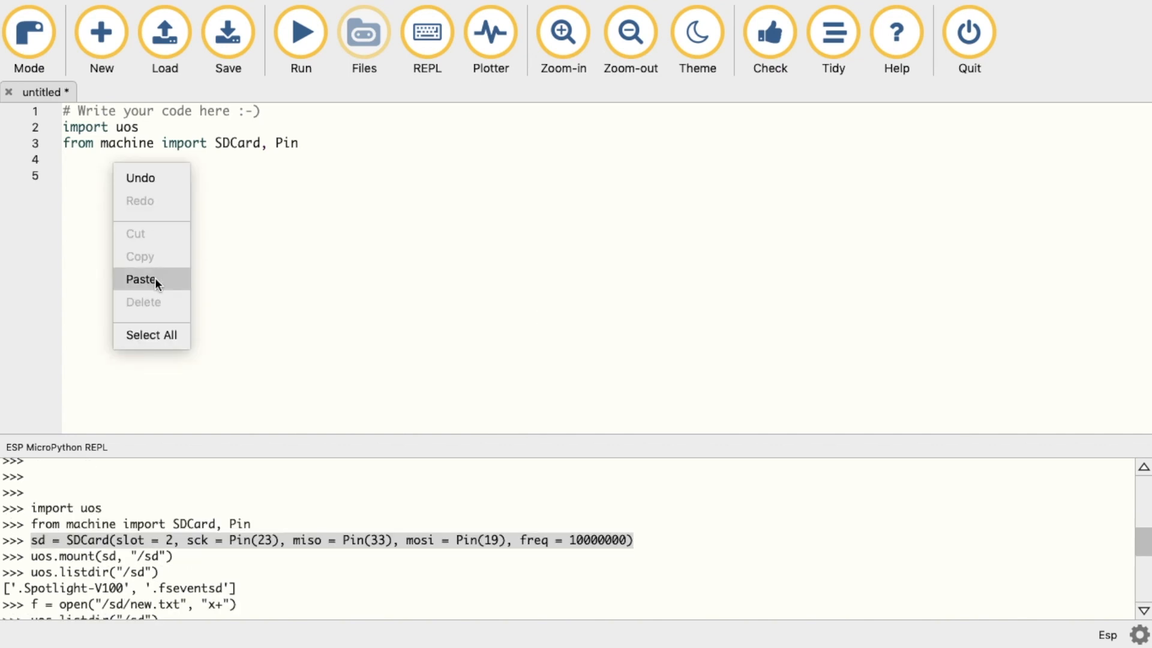
- Paste the SDCard setup and uos.mount lines from the REPL history into the untitled script
click(154, 278)
drag(32, 556, 174, 556)
key(ctrl+c)
right_click(108, 207)
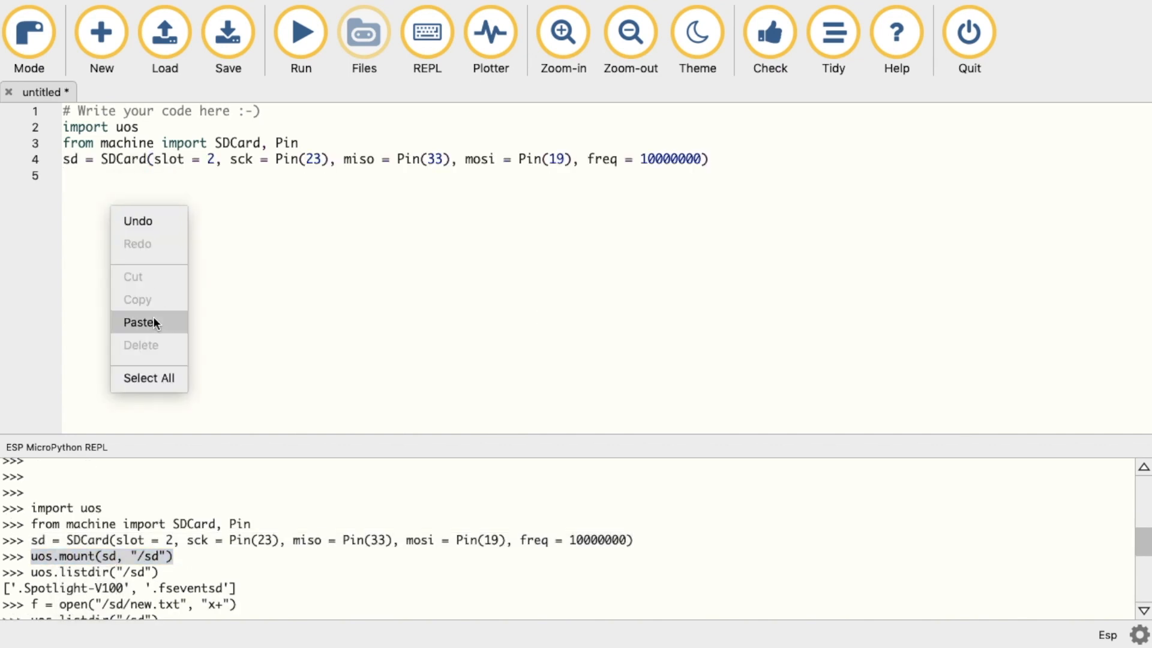
click(142, 323)
- Write the file open on /sd/new.txt, a running flag and a btnA callback that clears it
click(143, 610)
text(import)
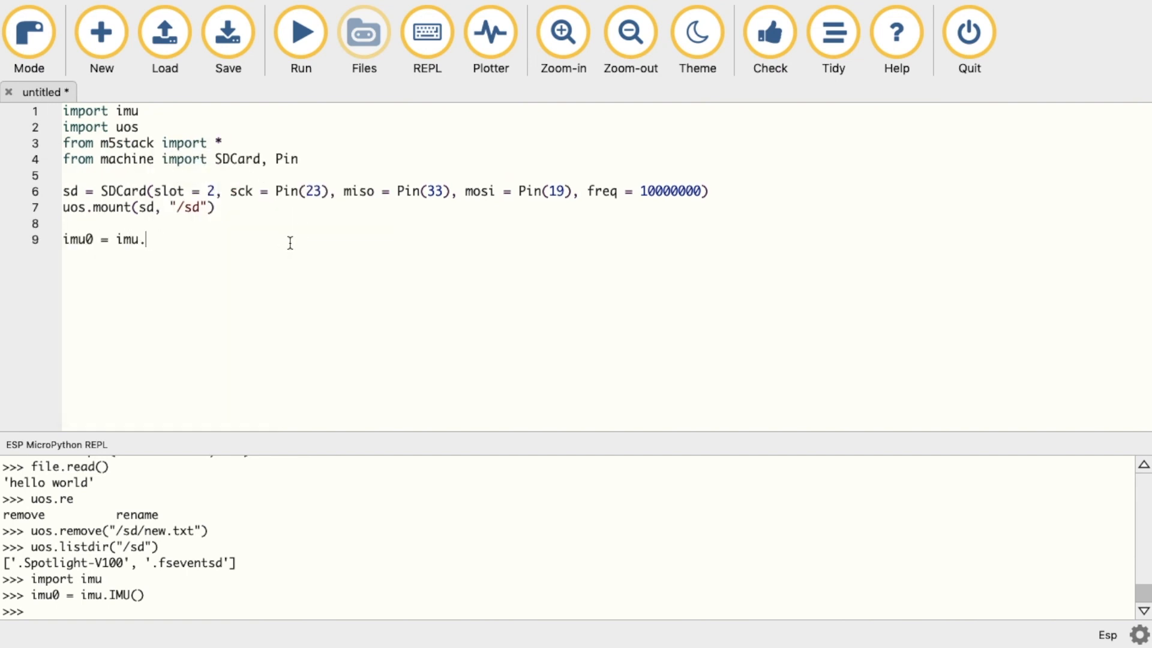
text(IMU())
key(Return)
text(data = imu0.acceleration[1])
key(Return)
key(Return)
text(f = )
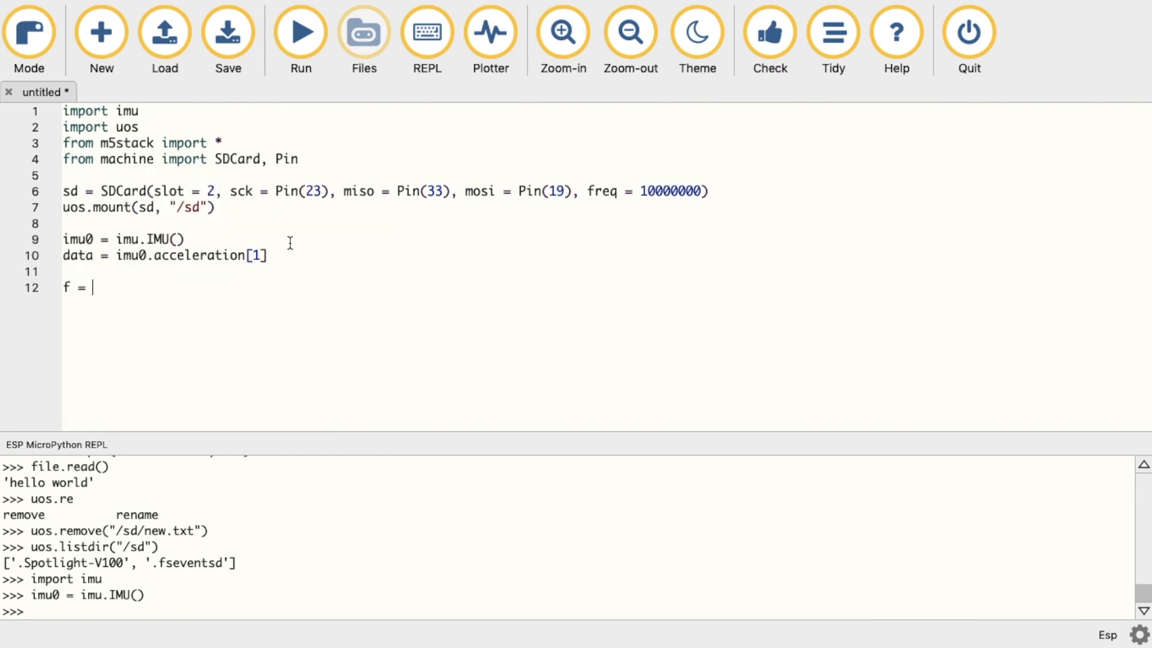
text(open("/sd/new.txt", "w"))
key(Return)
text(flag)
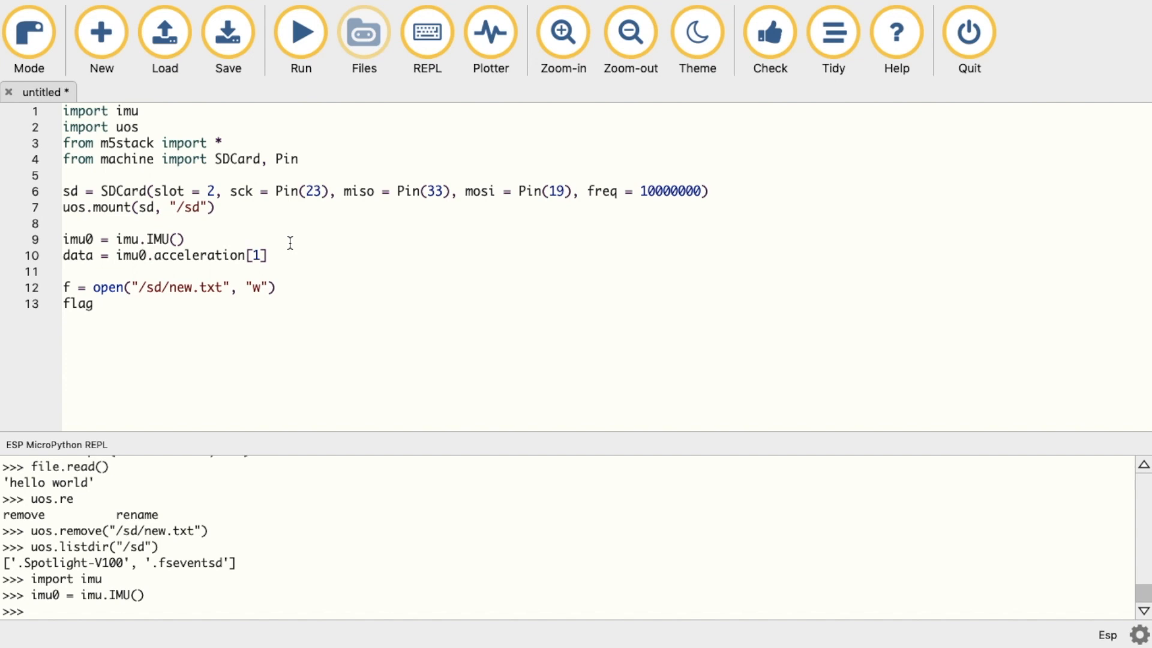
text( = True)
key(Return)
key(Return)
text(def buttonA_wasPressed():)
key(Return)
text(global flag flag = False pass btn)
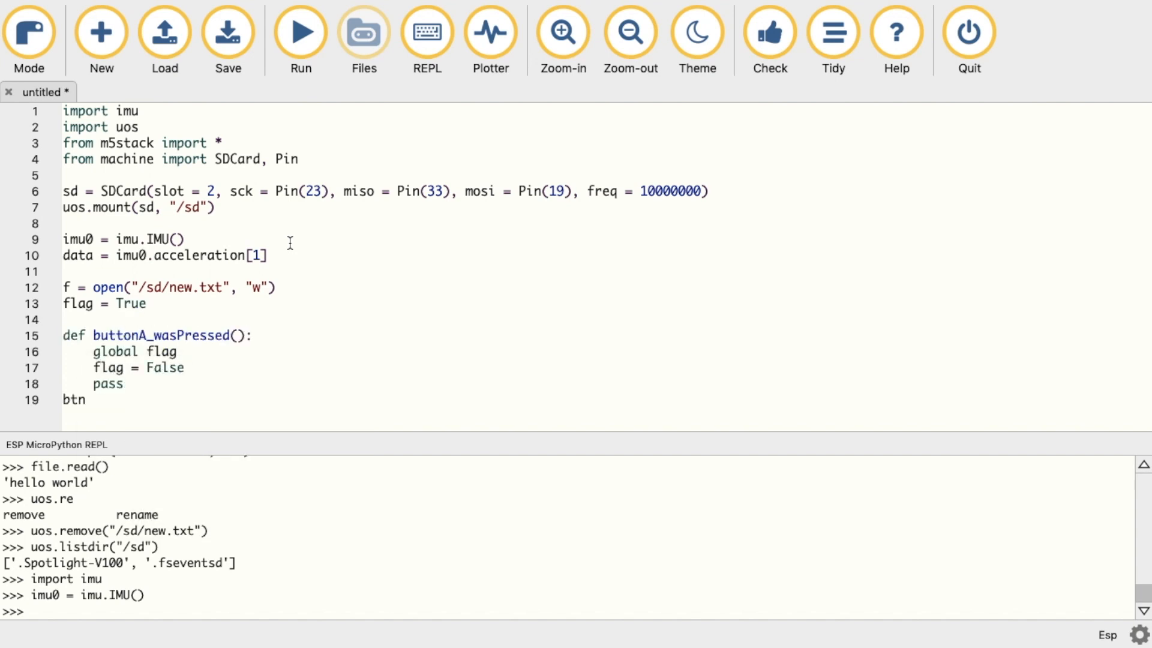
text(A.wasPressed(buttonA_wasPressed))
- Write the loop logging imu acceleration every 500 ms, import time, add f.close(), and run it
key(Return)
key(Return)
text(while flag == True:)
key(Return)
text(data = imu0.accelerat)
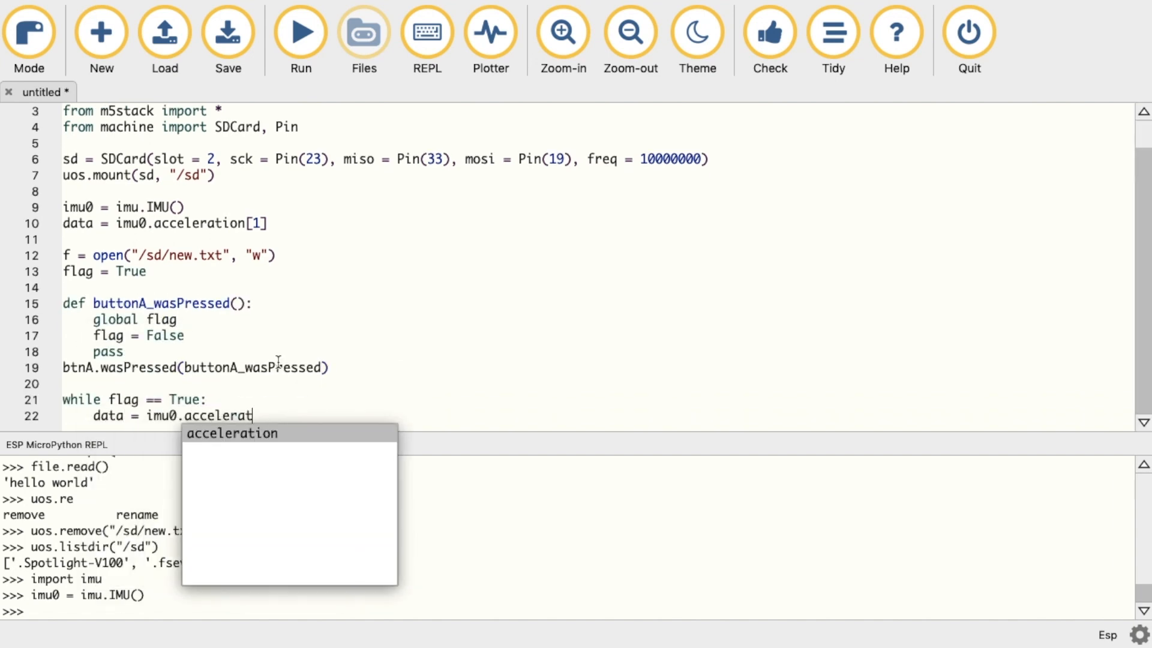
text(ion[1])
key(Return)
text(f.write('{},'.format(data)))
key(Return)
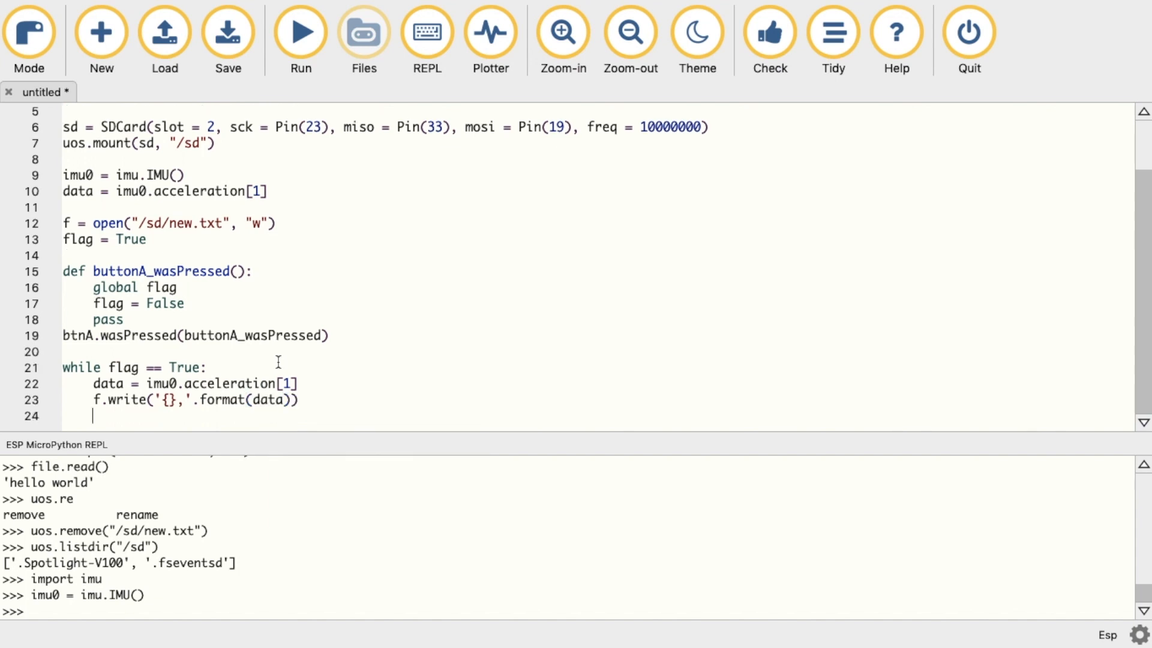
text(import timetime.sleep_ms(500))
key(Return)
key(BackSpace)
text(f.close())
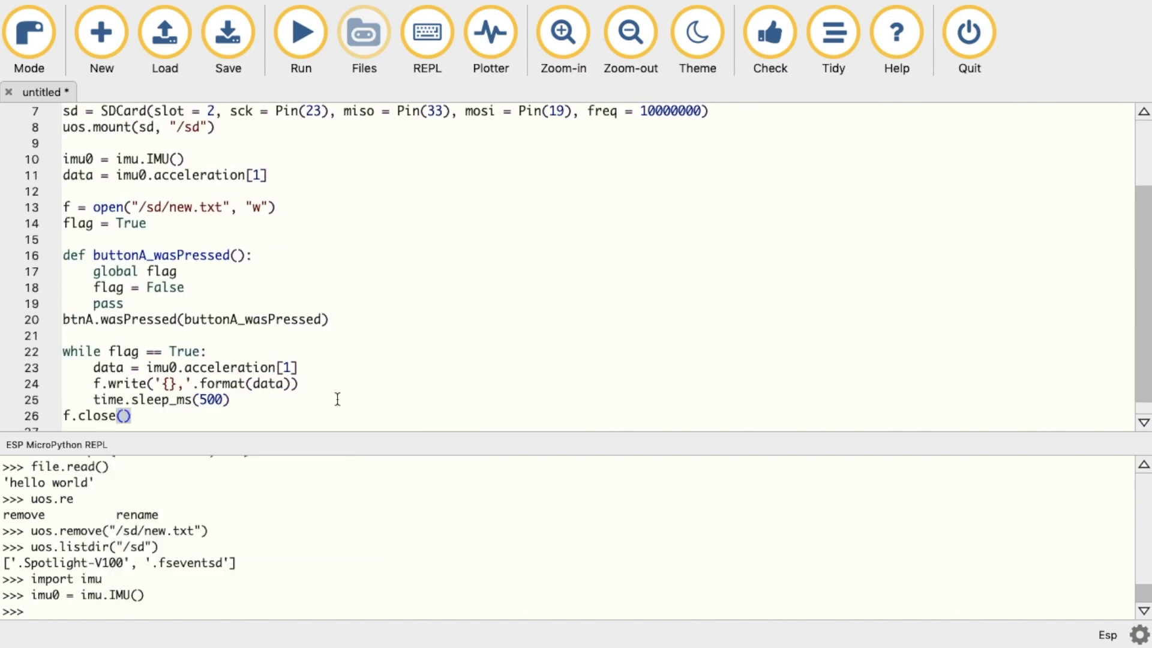
key(Return)
click(300, 36)
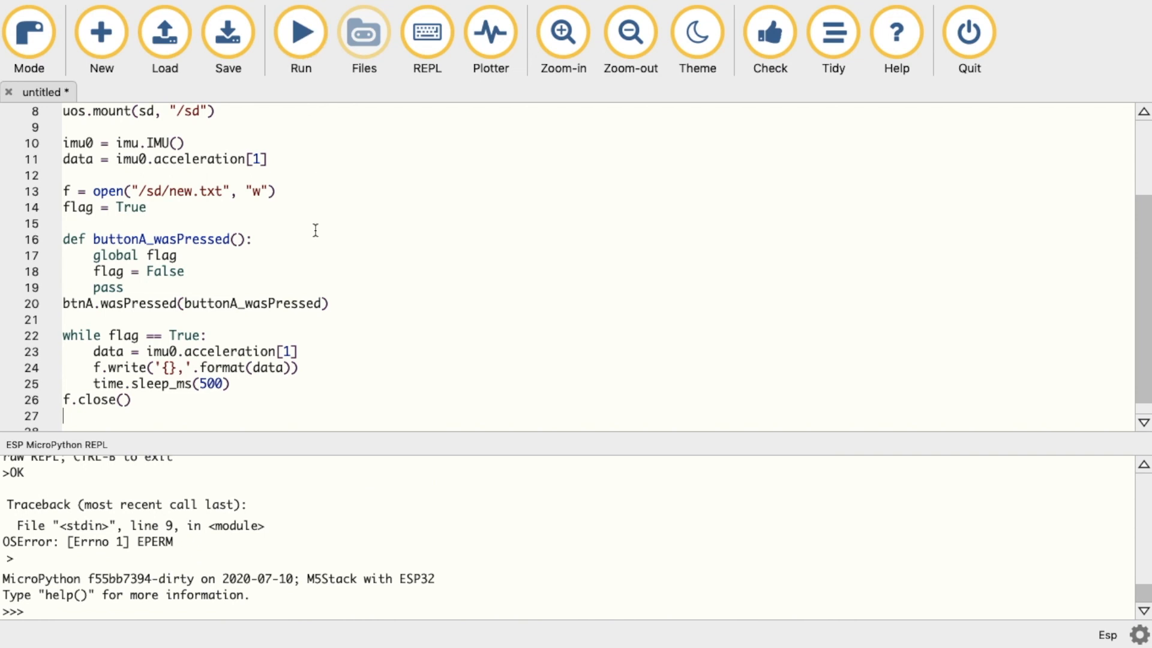
- Run the logging script again on the M5Stack and get back to a fresh MicroPython prompt
click(283, 35)
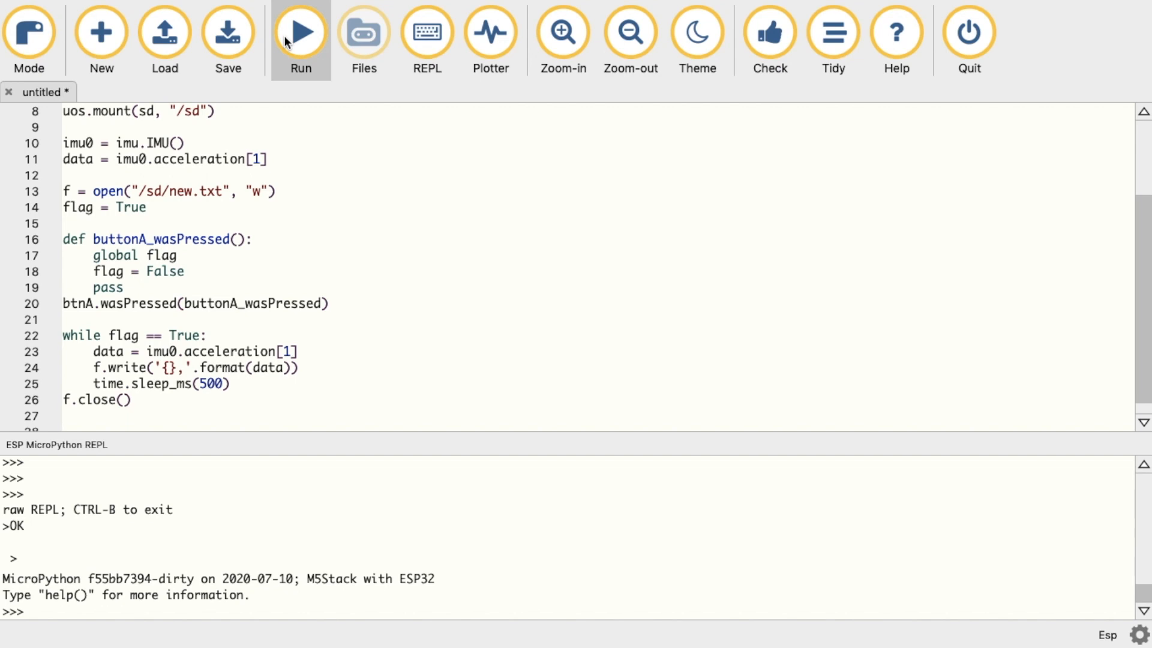
click(96, 603)
key(Return)
text(f =)
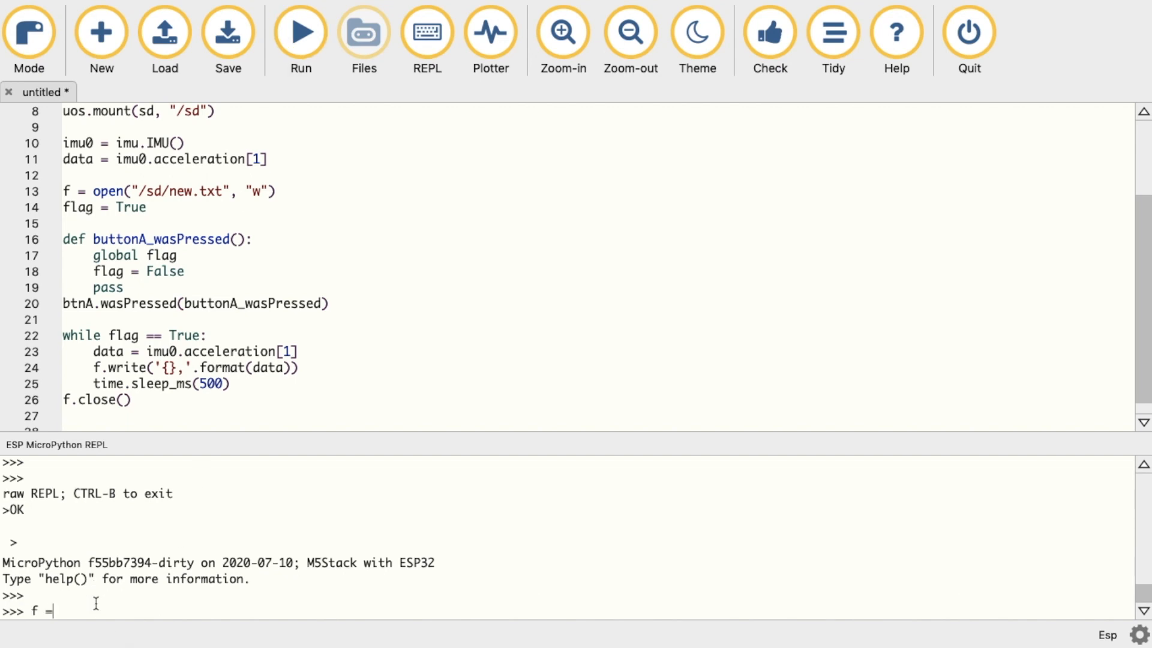
text( open("/sd/new.txt", "r)
text("))
- Open /sd/new.txt in "r" mode and f.read() the logged acceleration values around -0.96
key(Return)
text(f.read())
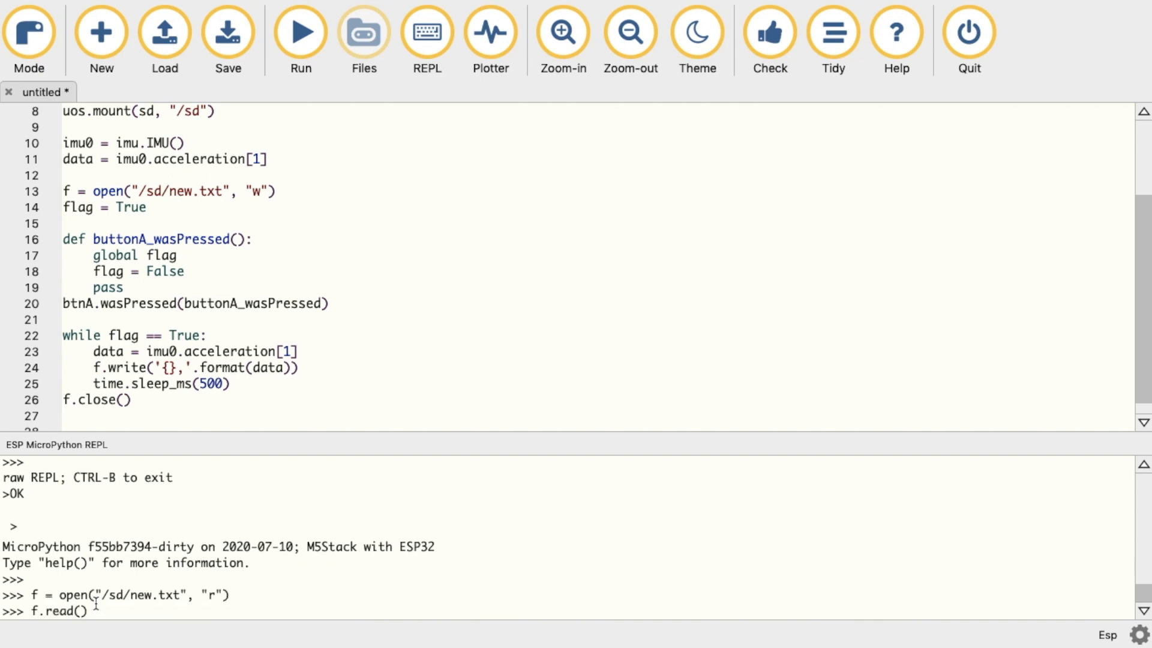
key(Return)
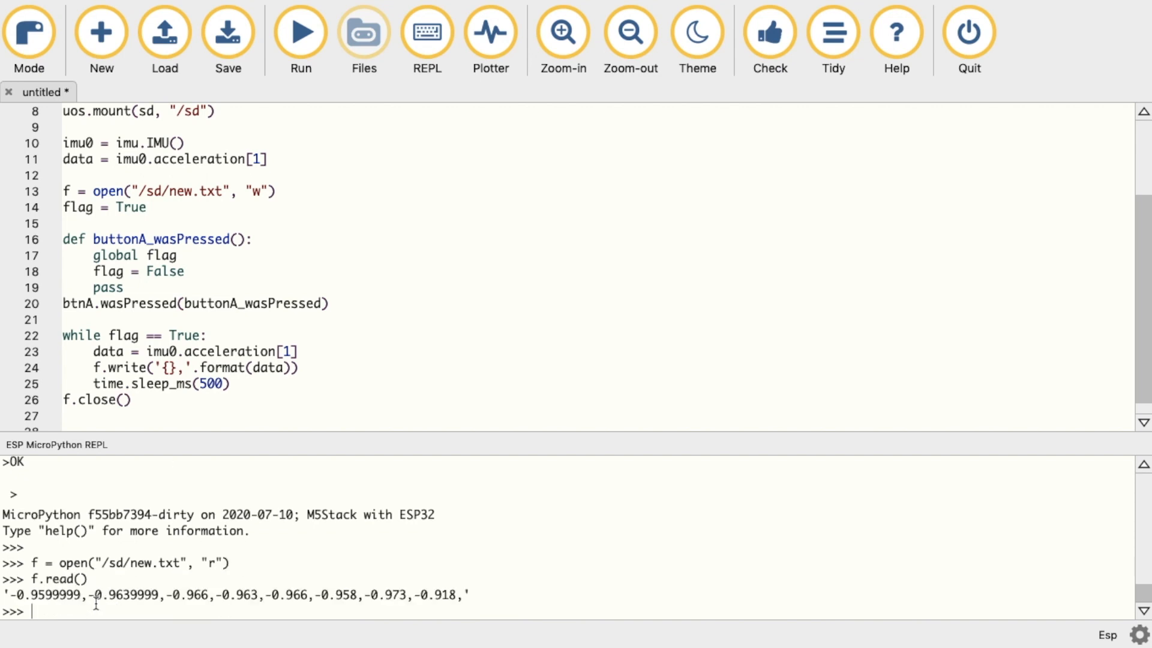